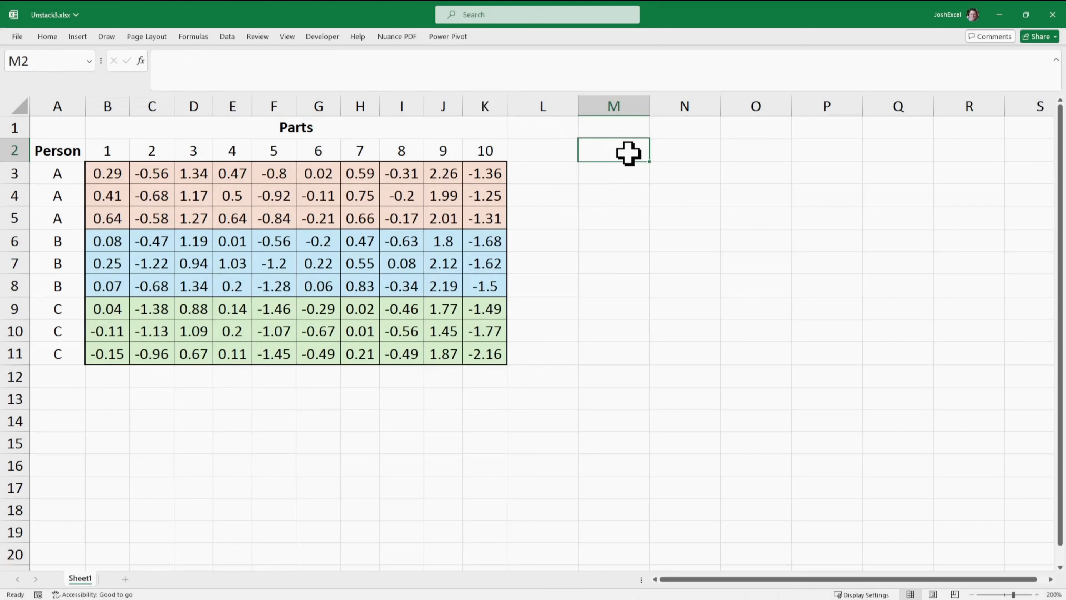
- Enter the heading Data in M2 and unstack the named range rng below it in M3 with =TOCOL(rng)
text(Data)
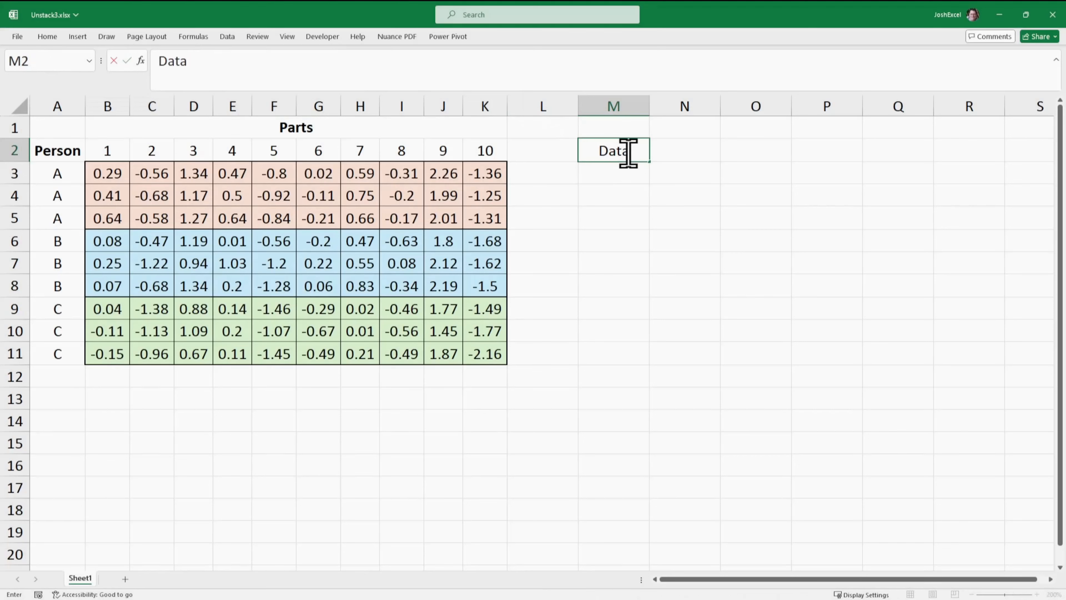
key(Return)
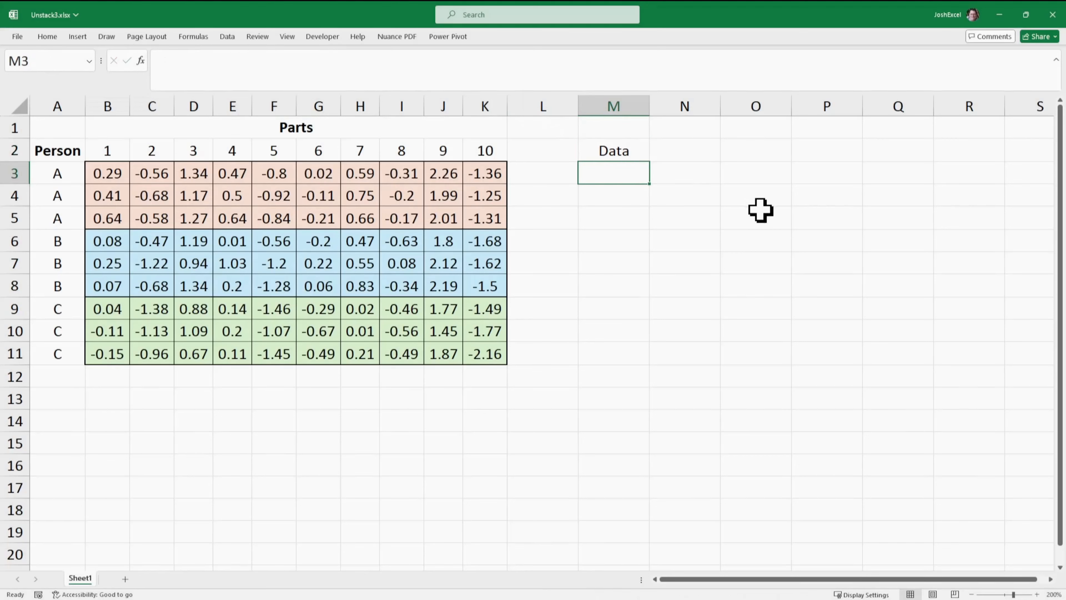
text(=to)
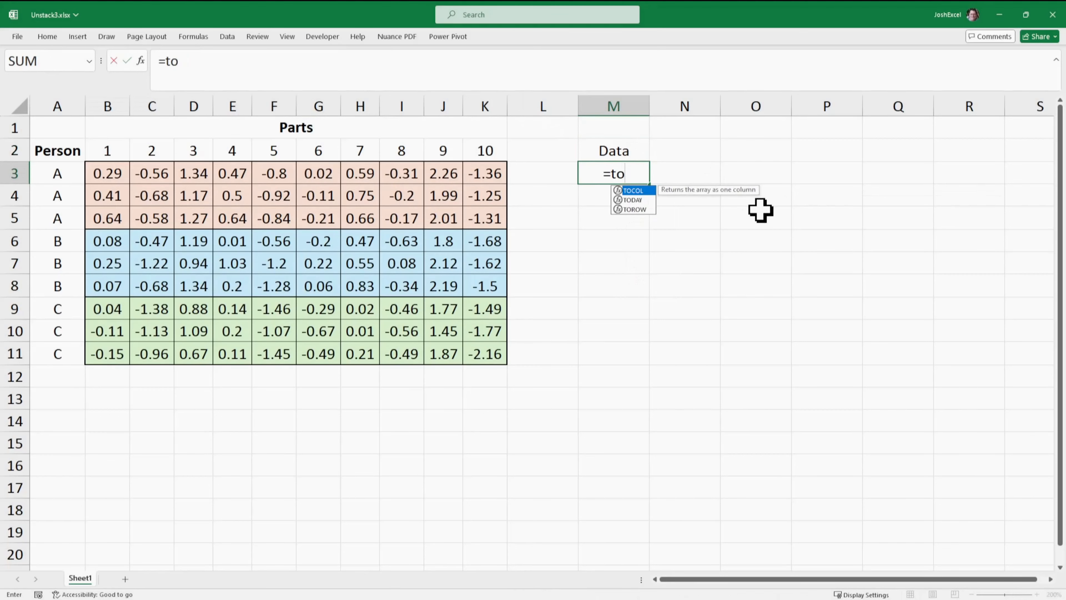
double_click(636, 190)
text(rn)
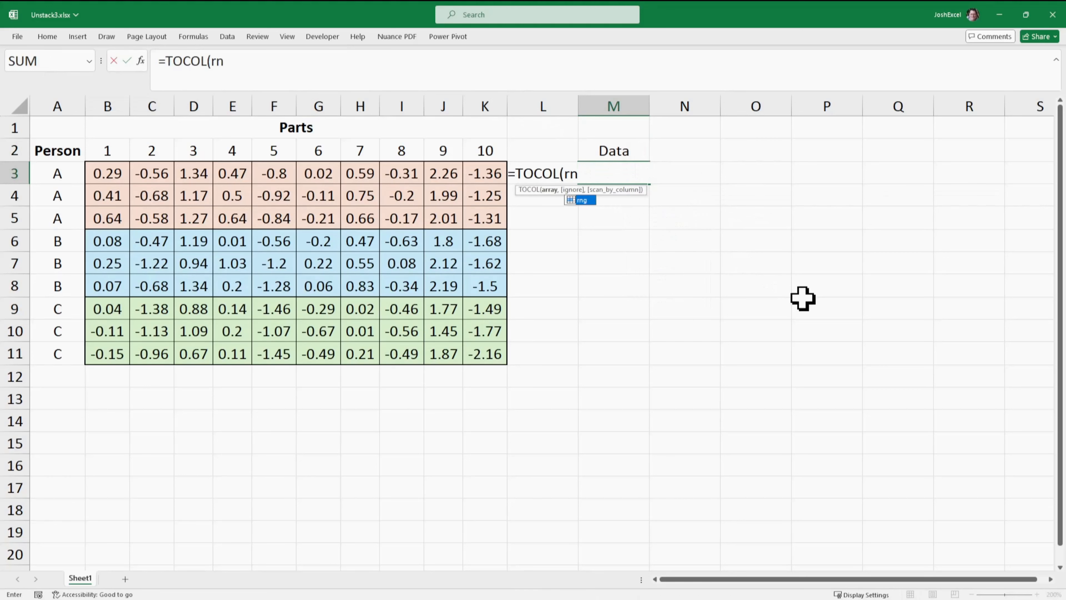
text(g))
key(Return)
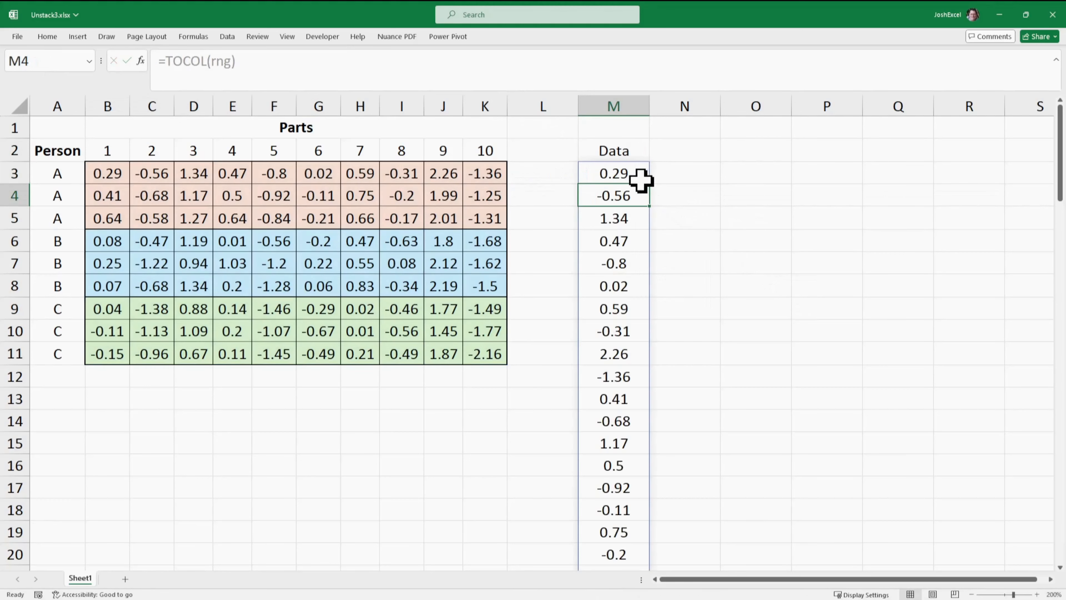
scroll(638, 201, down, 10)
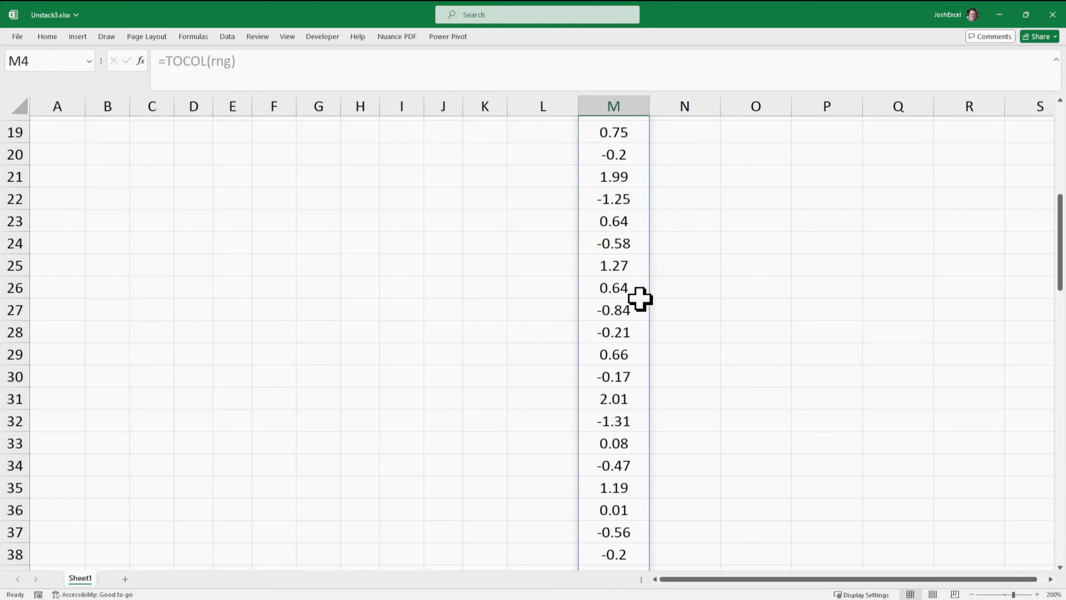
scroll(643, 304, down, 2)
scroll(640, 299, up, 12)
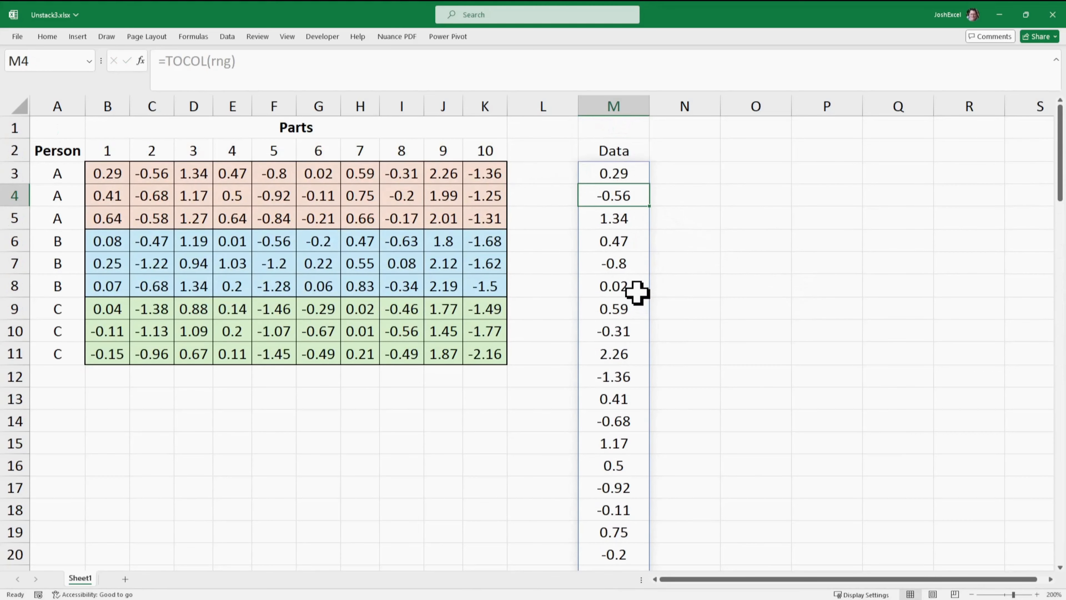
- Enter =IF(rng=rng,B2:K2) in O3 to repeat the part headers across every row of the data range
click(707, 178)
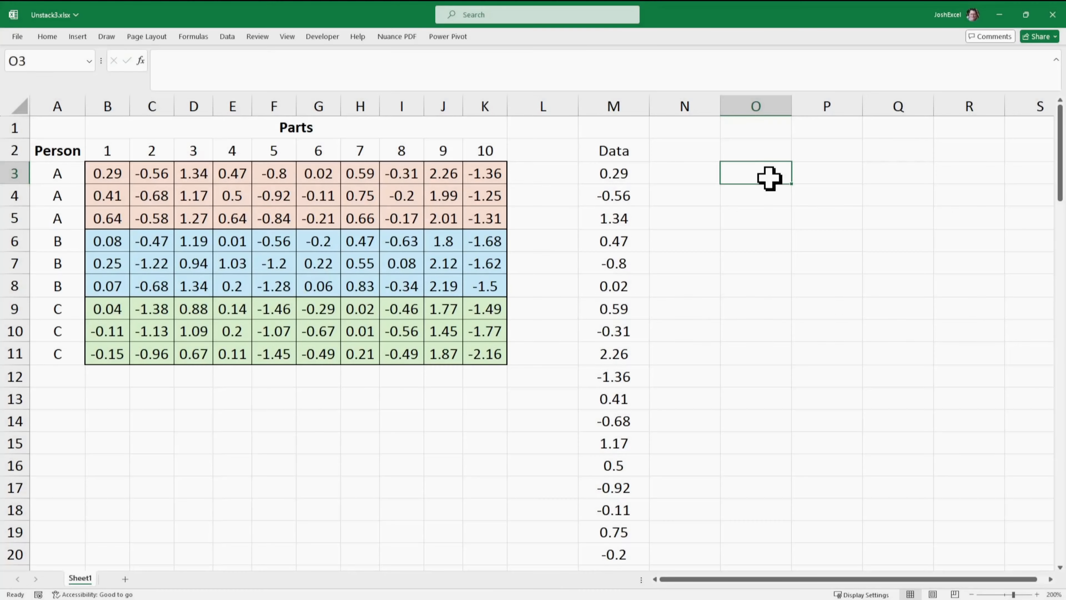
text(=)
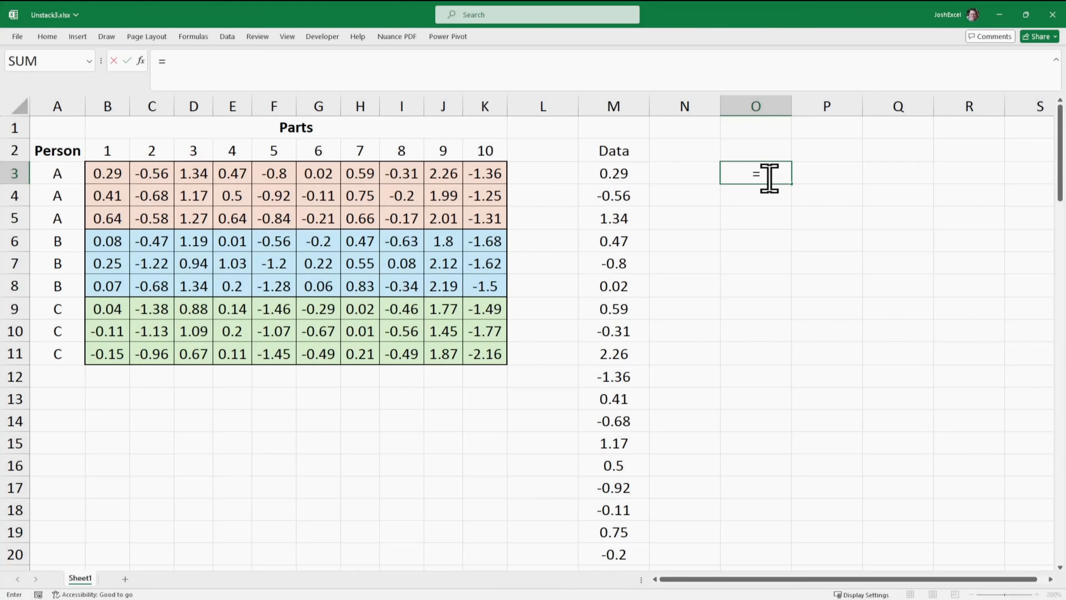
text(if)
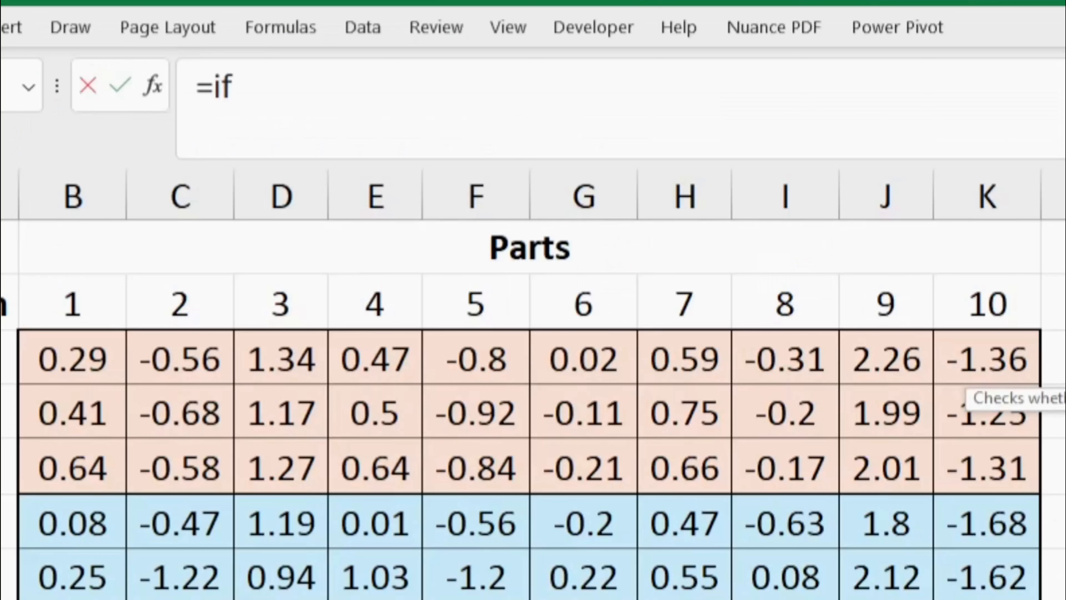
text((r)
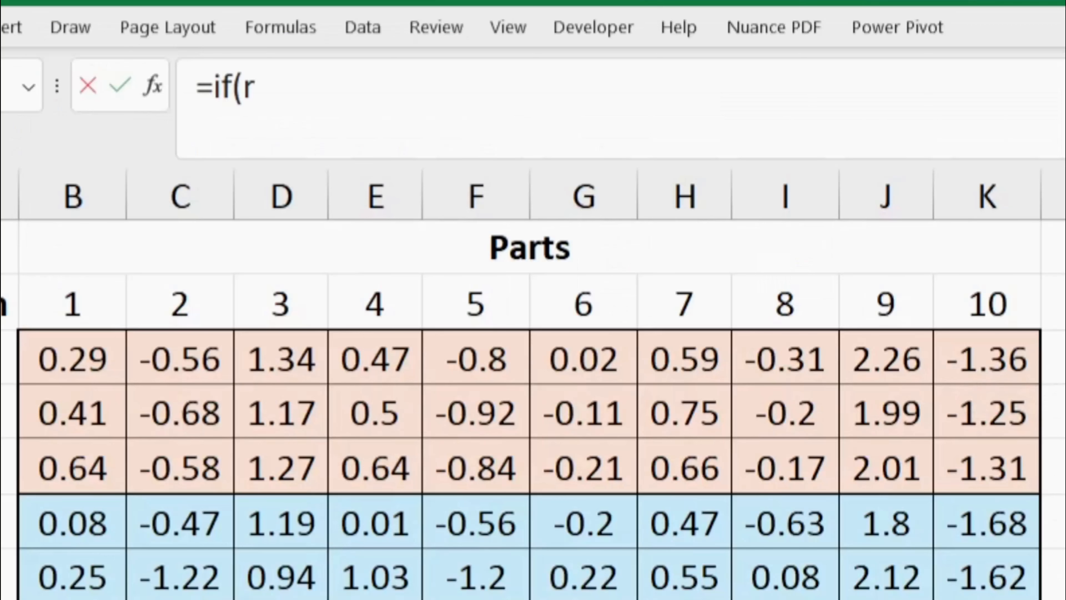
text(ng=rng,)
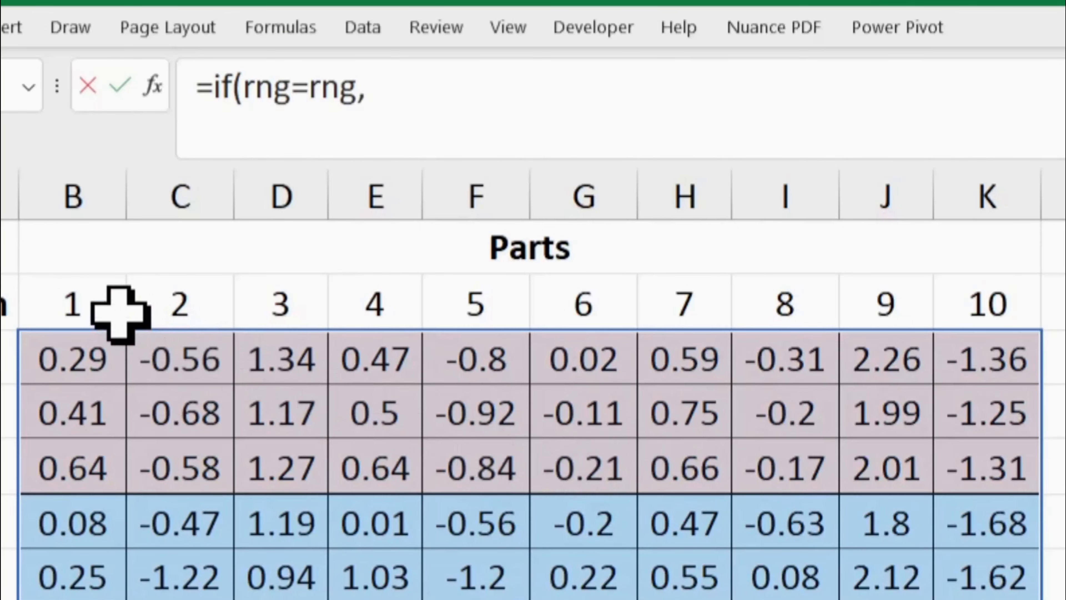
drag(119, 310, 987, 310)
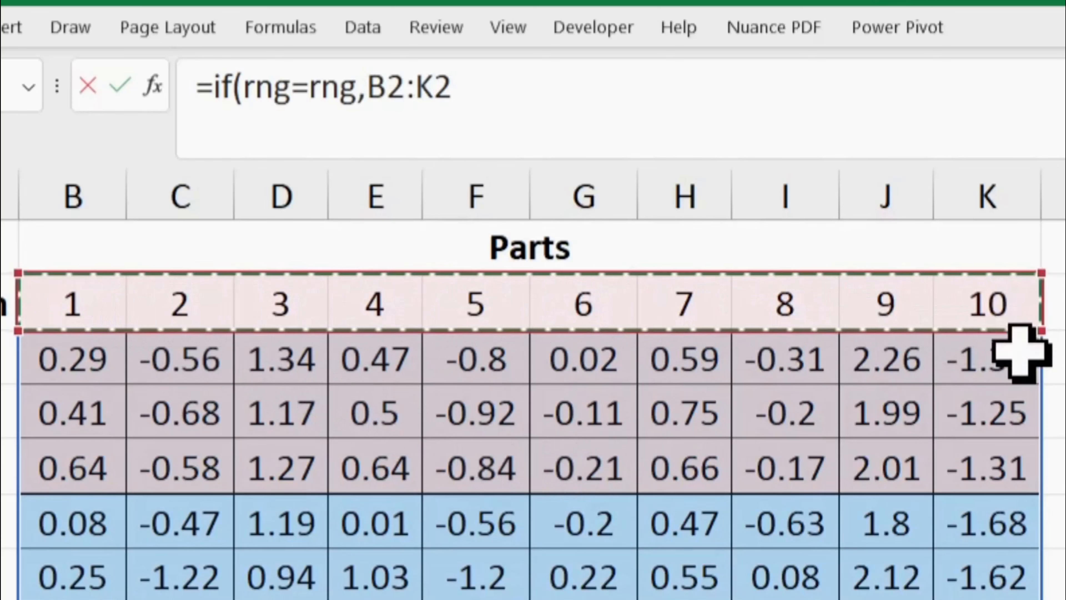
text())
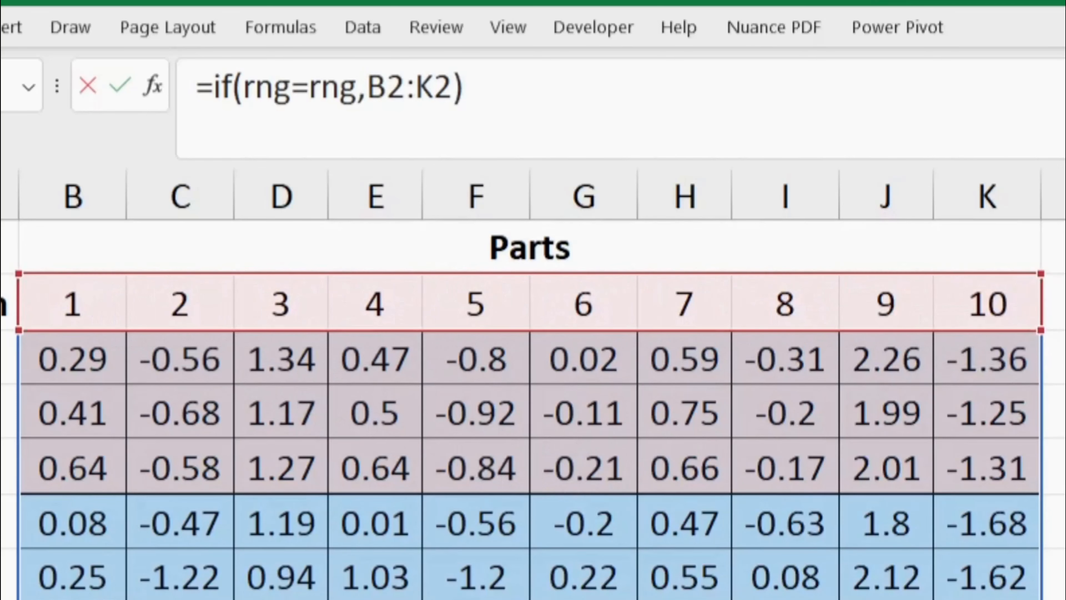
key(Return)
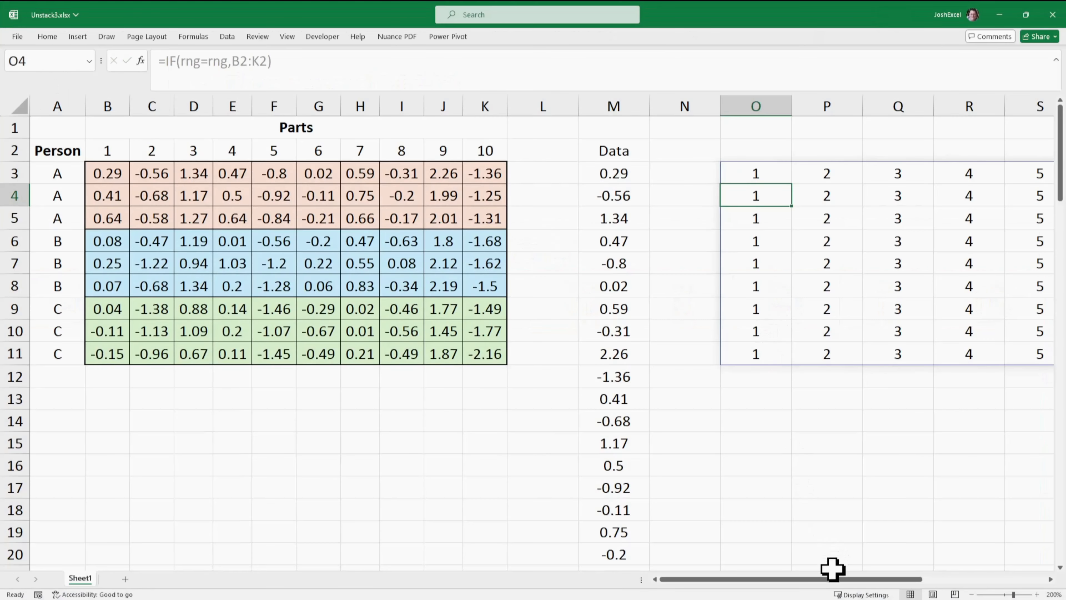
- Wrap the O3 formula in TOCOL so it reads =TOCOL(IF(rng=rng,B2:K2))
drag(908, 579, 931, 577)
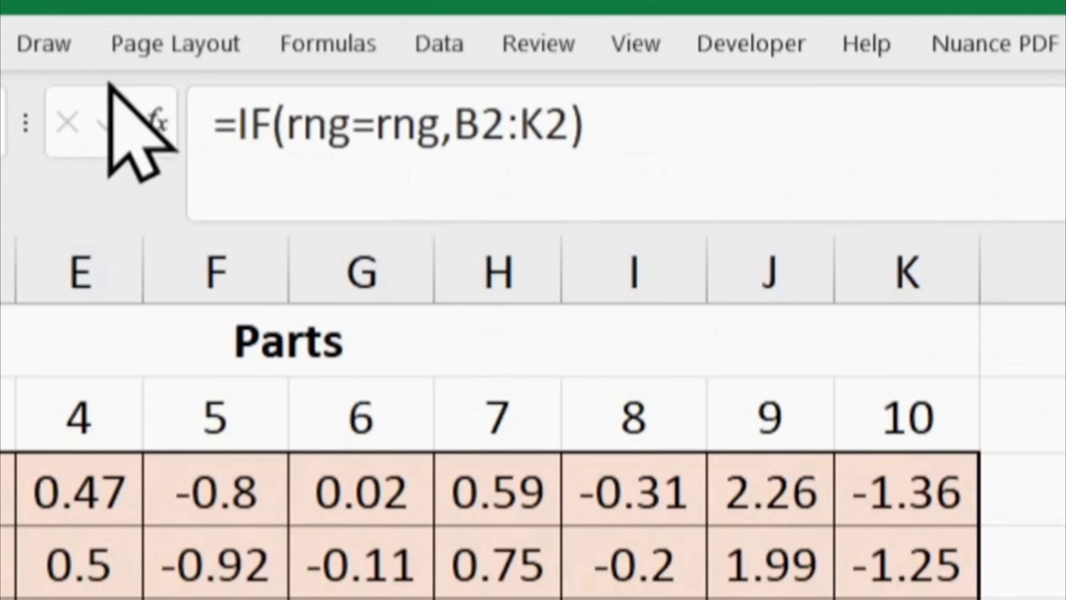
click(240, 111)
text(to)
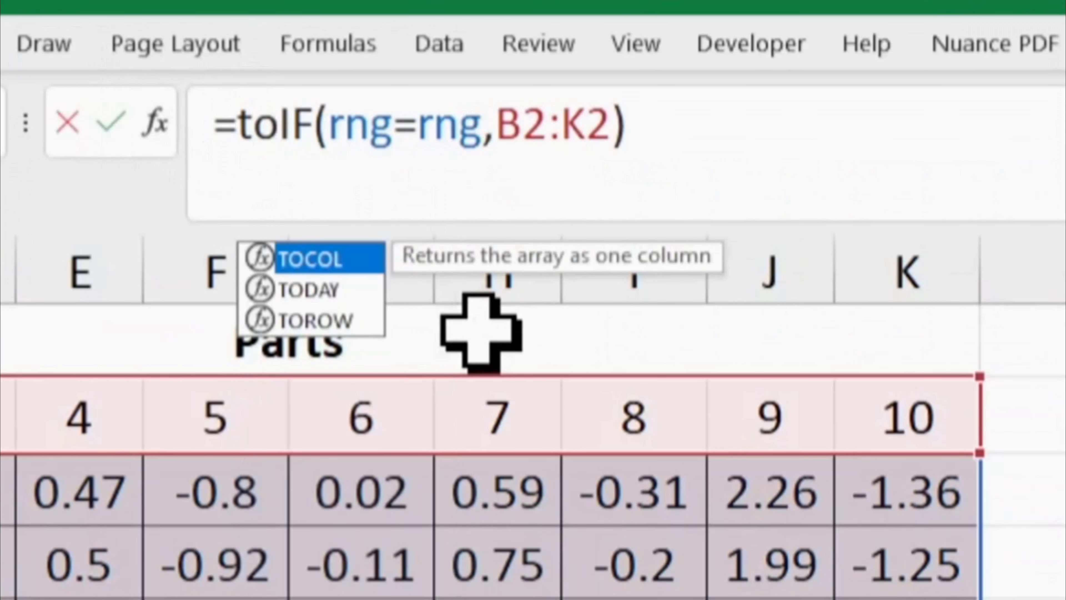
text(c)
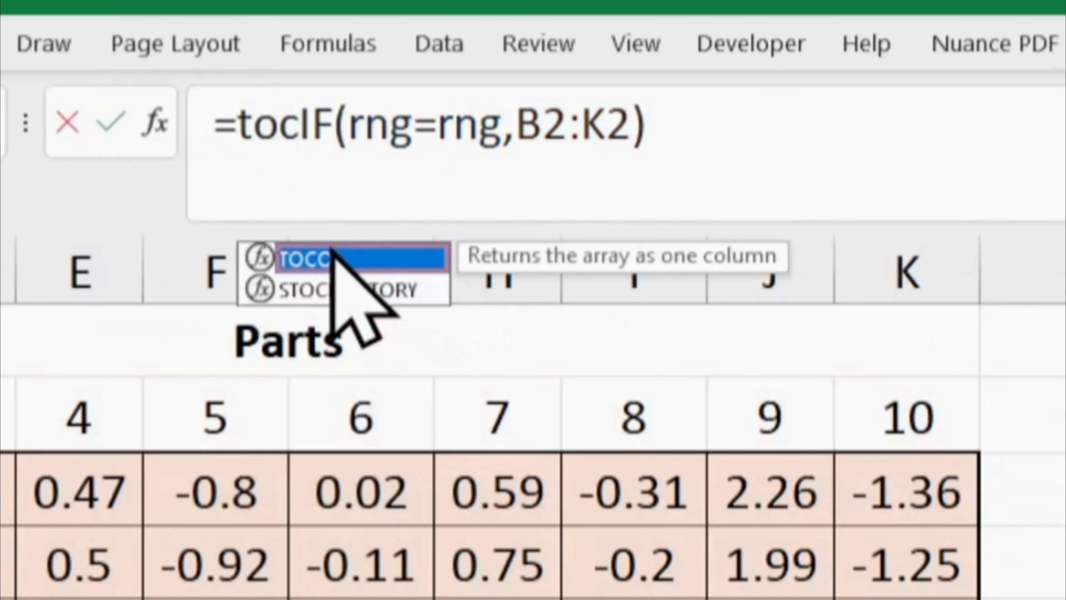
double_click(334, 252)
click(808, 139)
text())
key(Return)
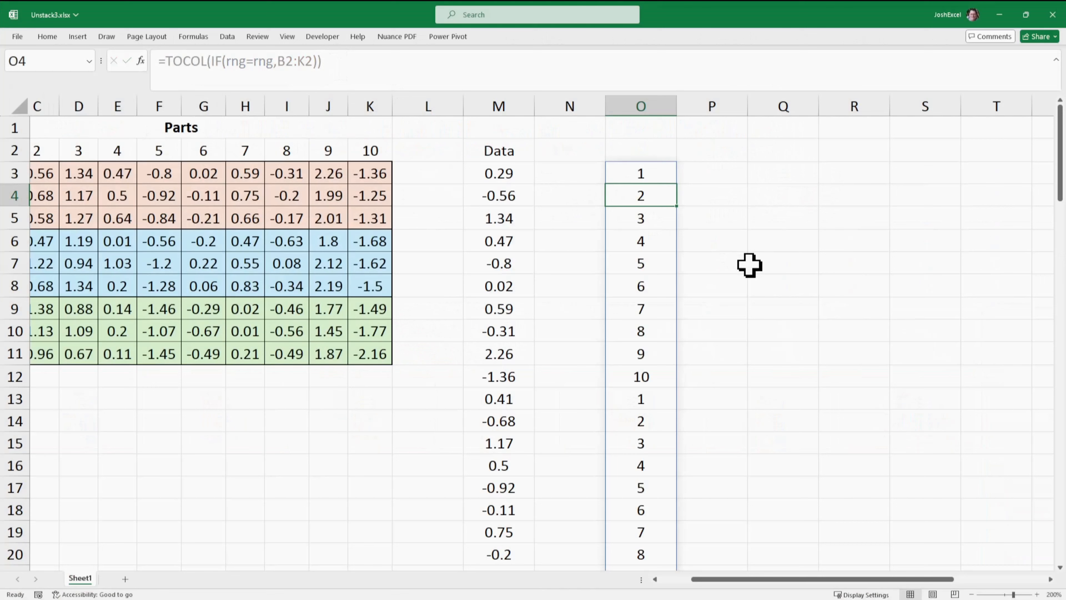
- Move the part number formula from O3 to N3 and enter the heading Parts in N2
click(653, 159)
click(652, 168)
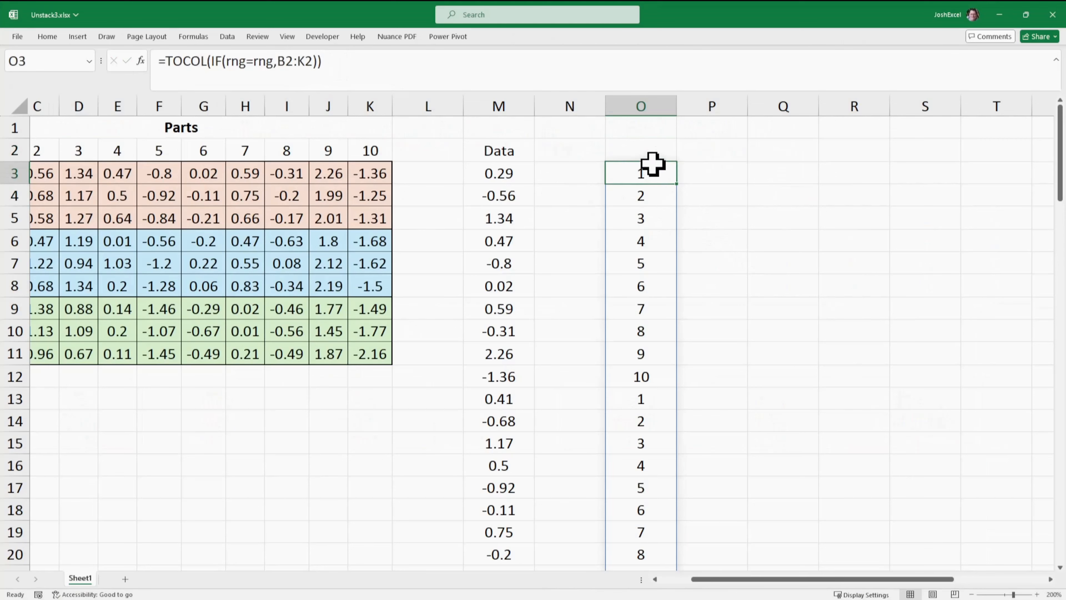
drag(652, 169, 588, 169)
click(583, 152)
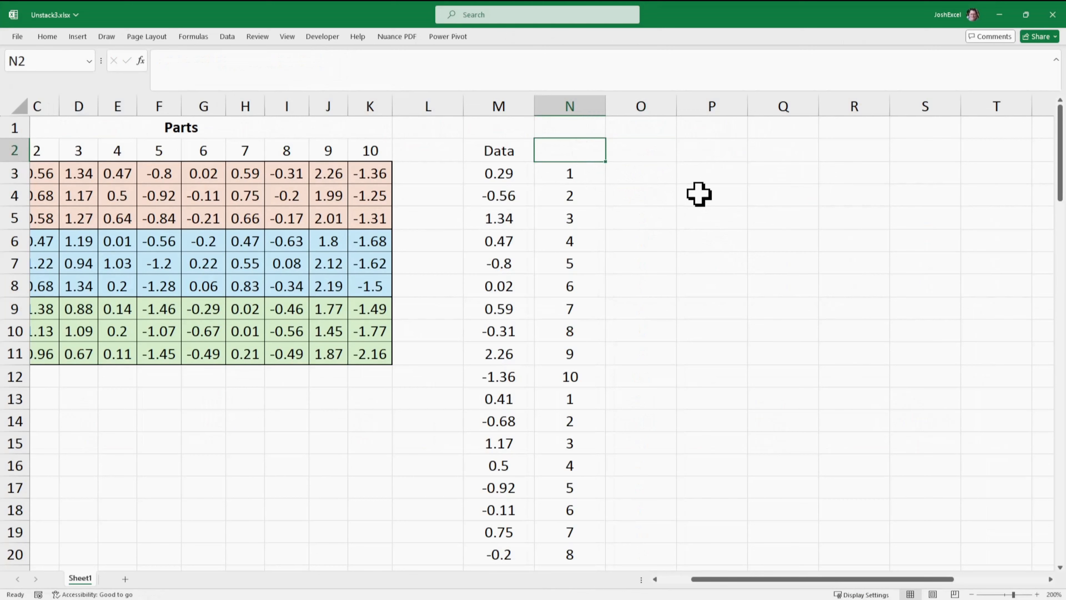
text(Part)
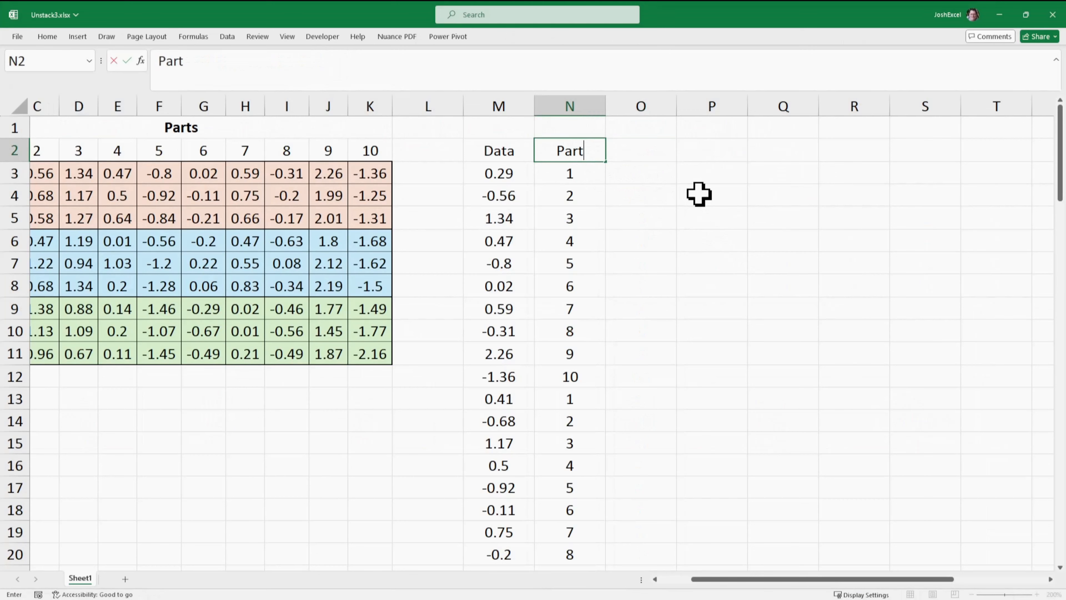
text(s)
key(Return)
- Enter the heading Person in cell O2, beside the Parts heading
click(669, 179)
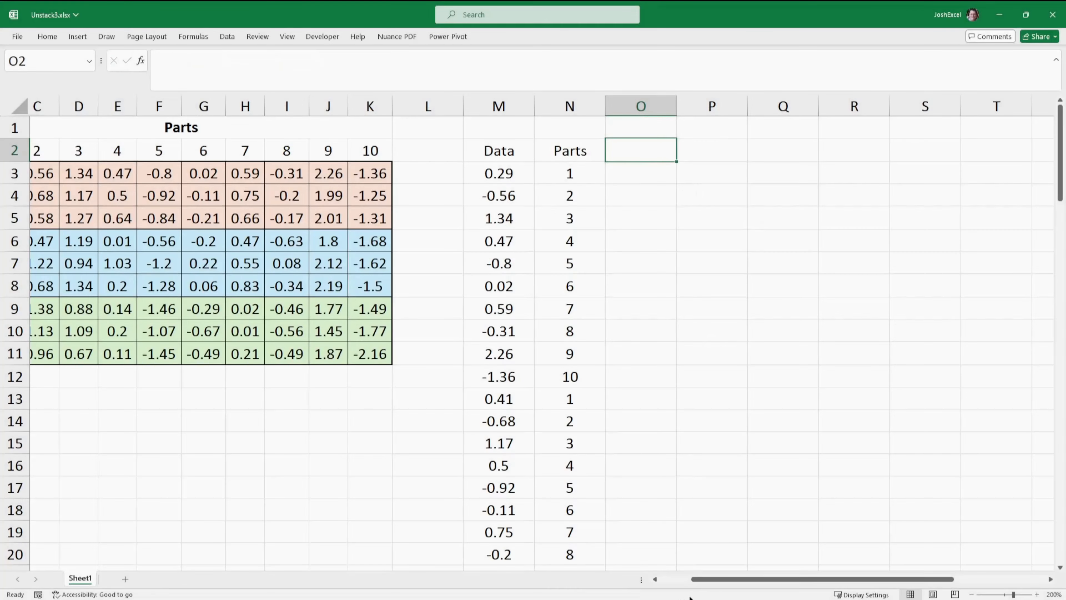
drag(701, 580, 655, 583)
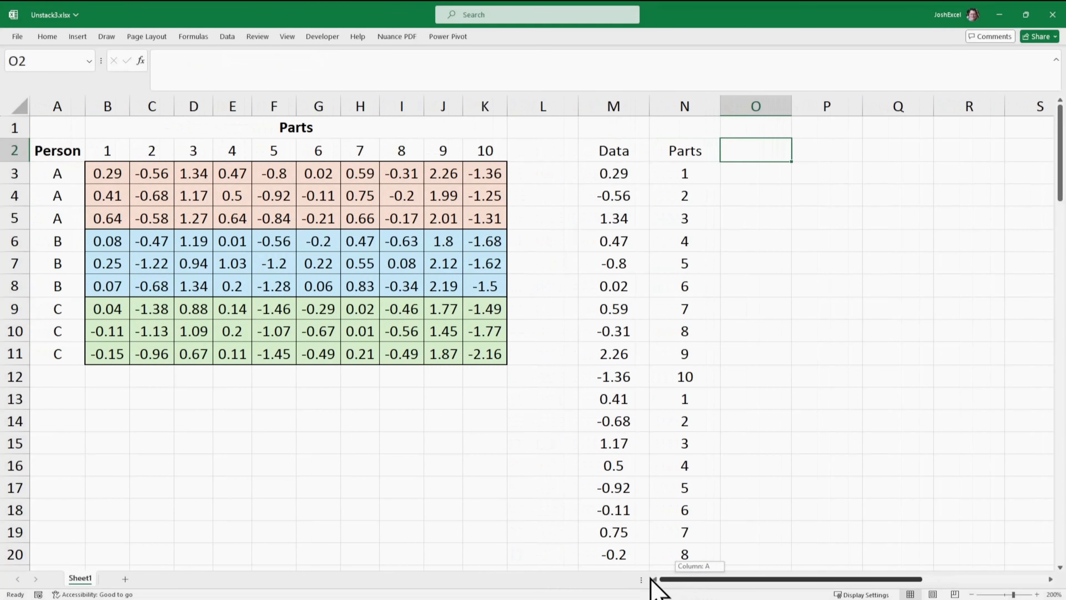
text(Person)
key(Return)
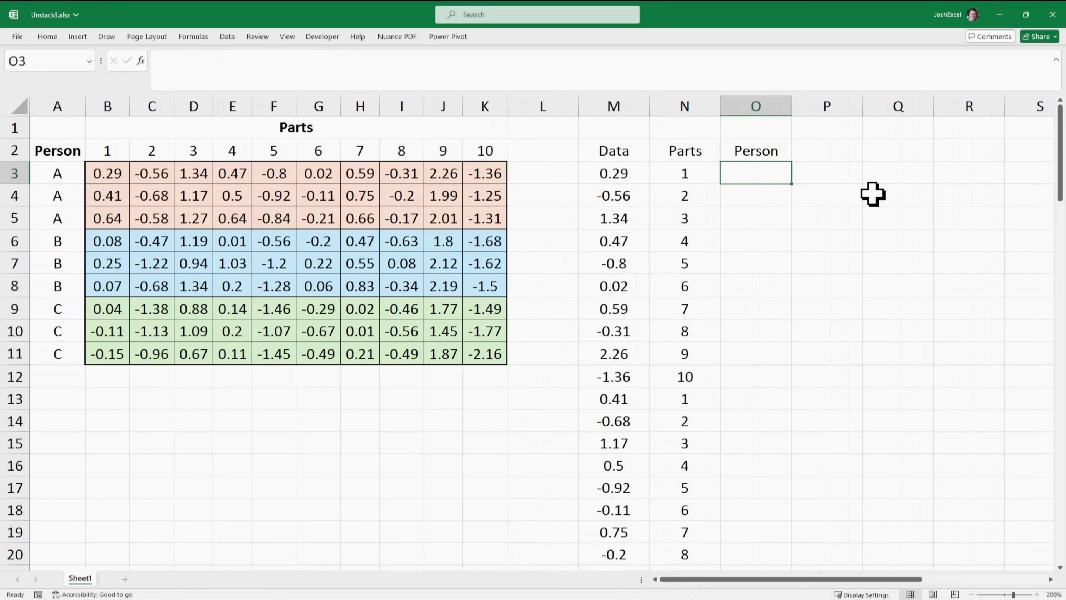
- Unstack the row names in O3 with =TOCOL(IF(rng=rng,A3:A11)) and check the spilled column
text(=toc)
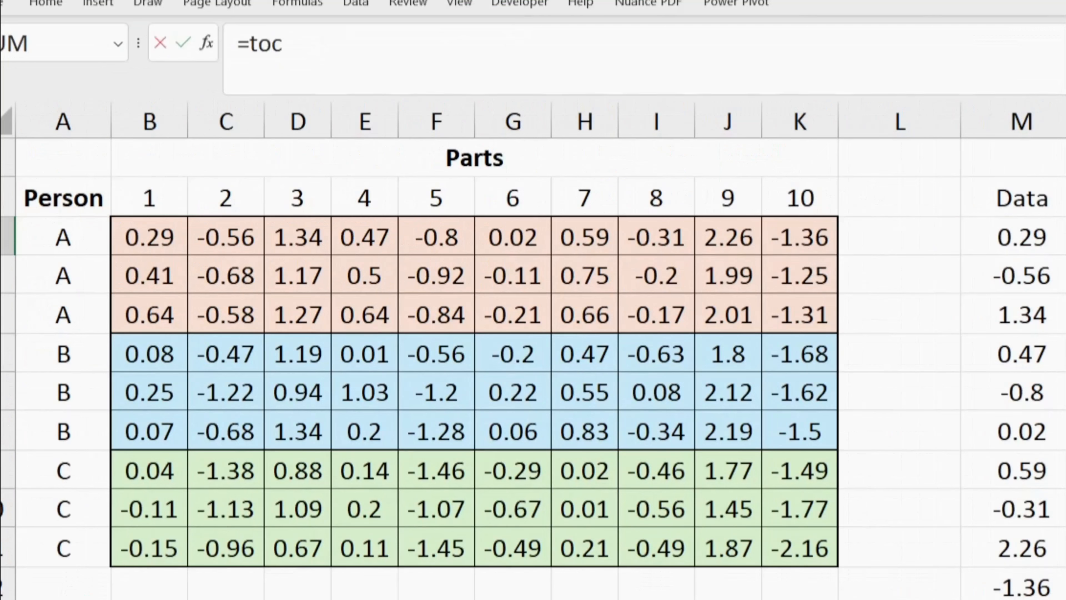
key(Tab)
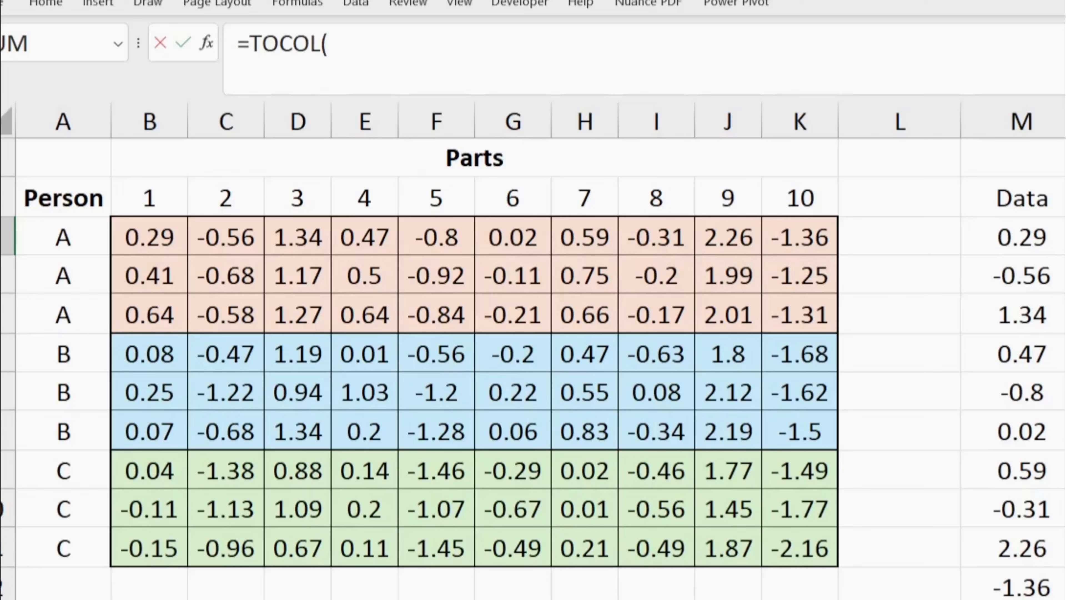
text(if(rng=rn)
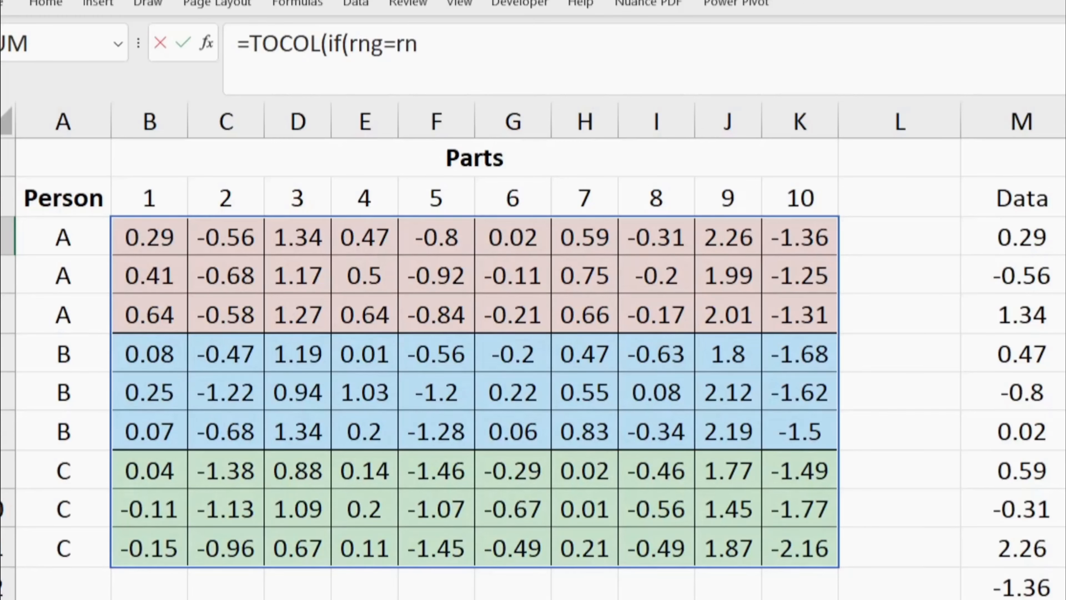
text(g,A3:A11))
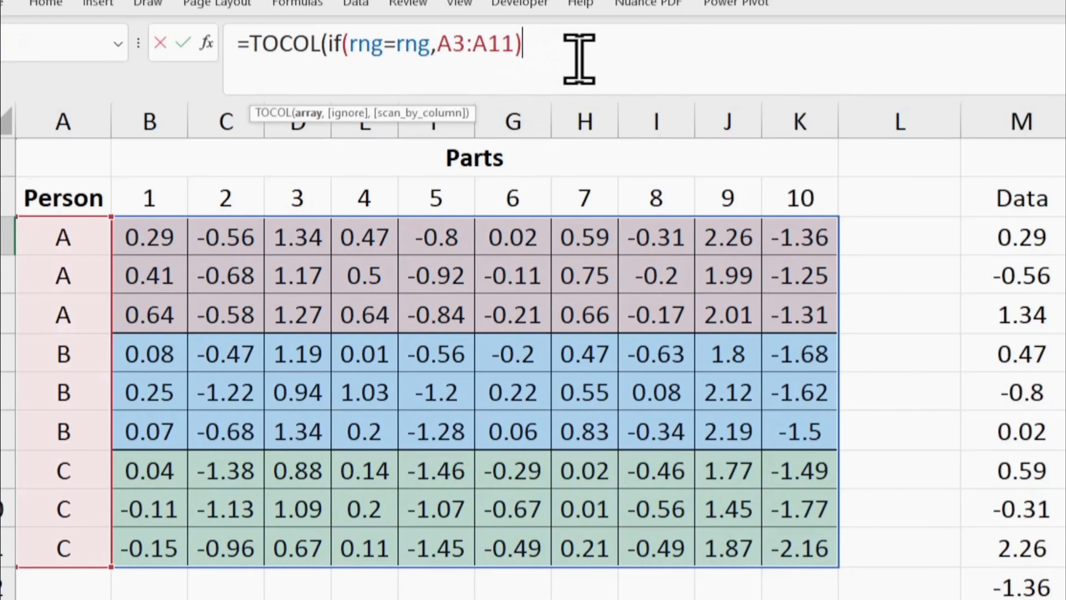
text())
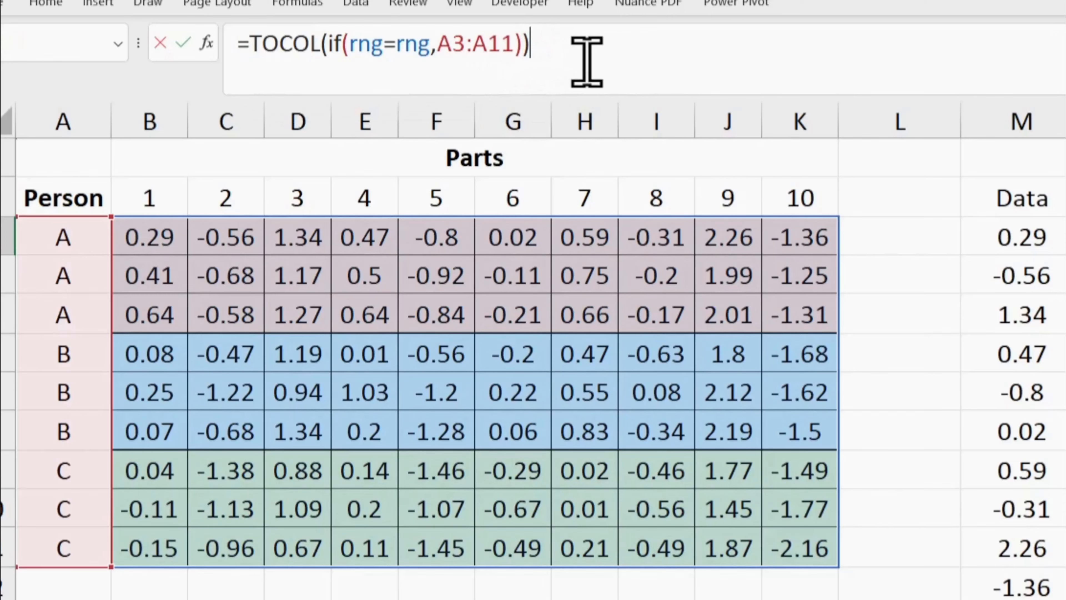
key(Return)
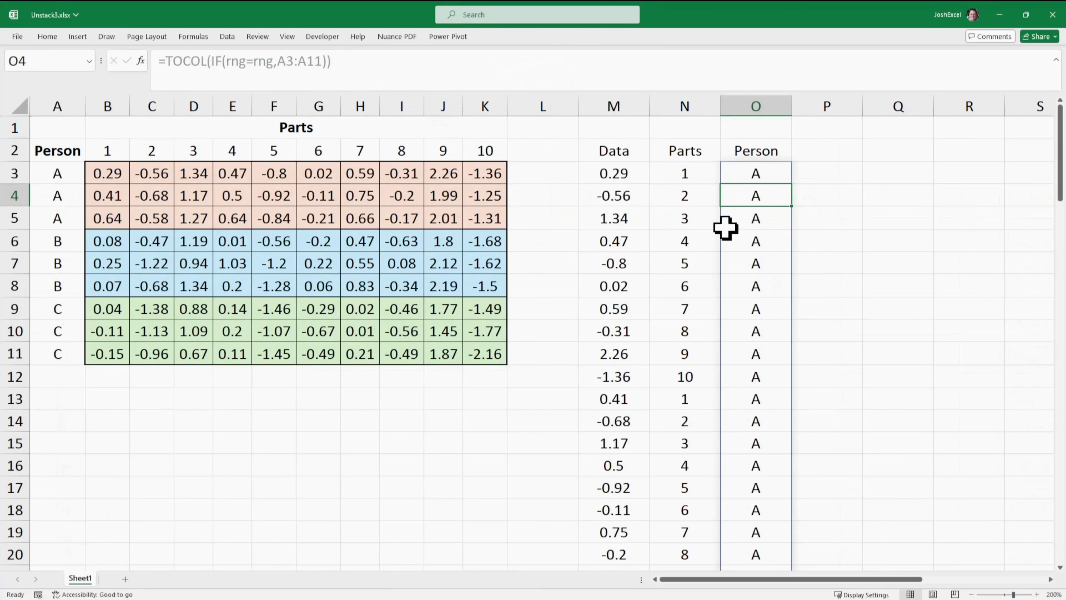
scroll(840, 257, down, 12)
scroll(877, 290, down, 16)
scroll(879, 284, up, 20)
scroll(881, 275, up, 5)
click(857, 191)
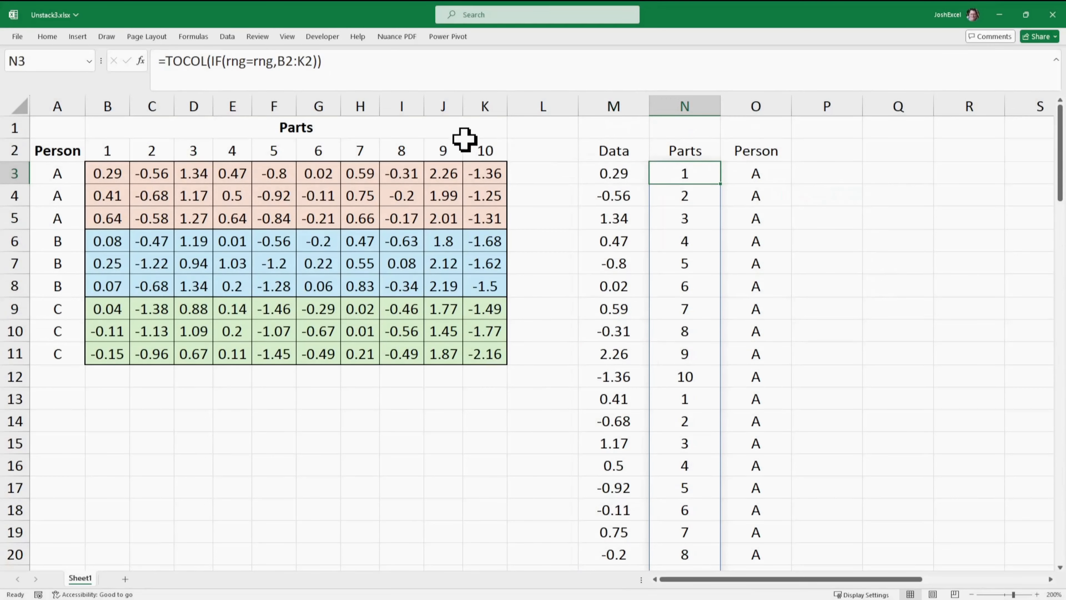
- Replace B2:K2 in the N3 formula with an OFFSET of the named range, giving =TOCOL(IF(rng=rng,OFFSET(rng,-1,,1)))
drag(290, 63, 285, 63)
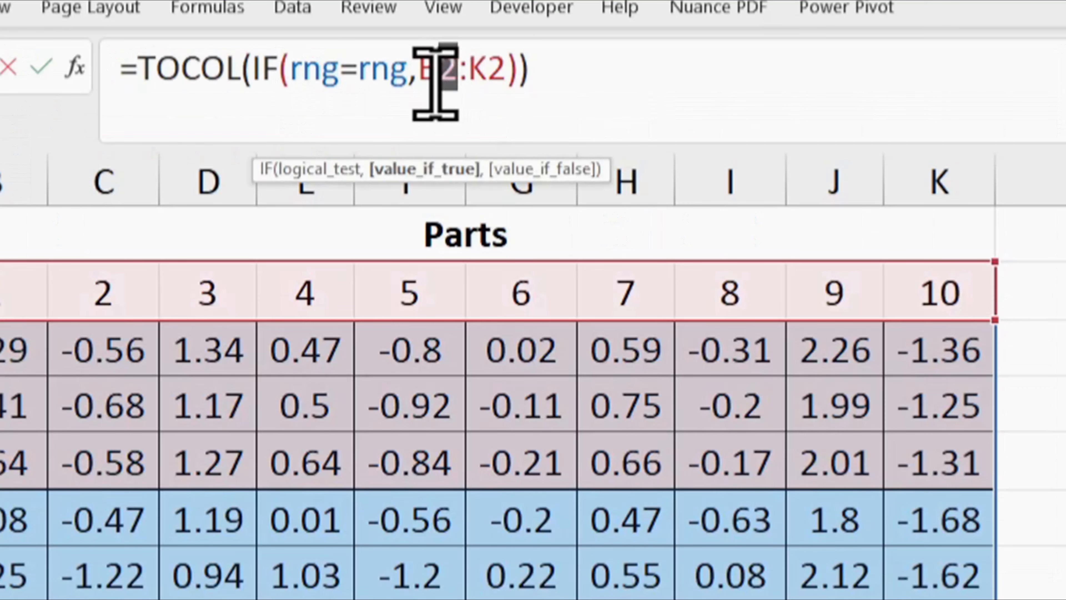
drag(428, 83, 506, 76)
text(off)
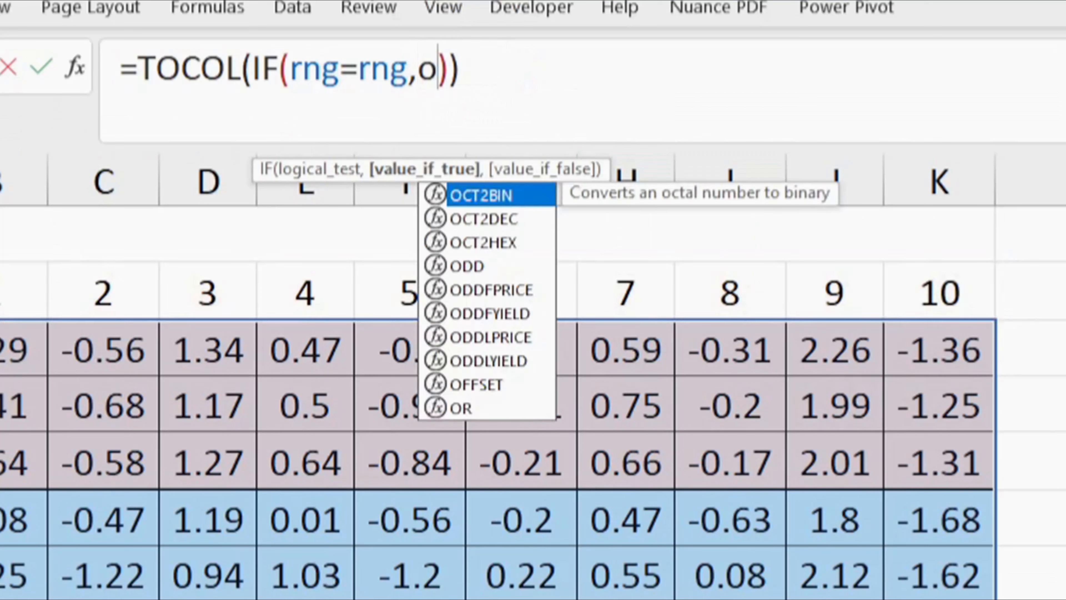
text(set()
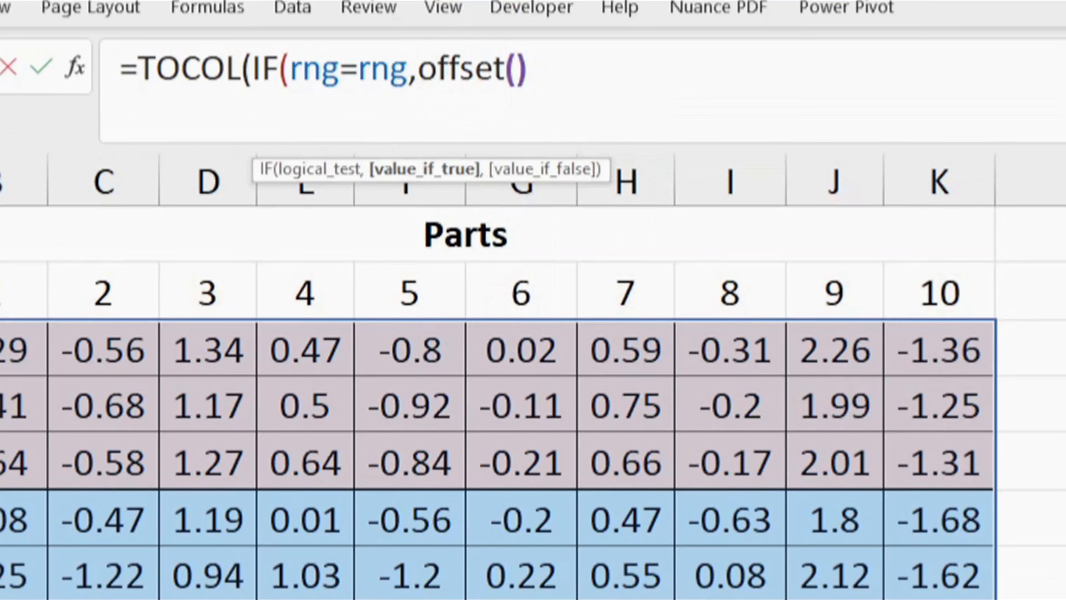
text(rng,)
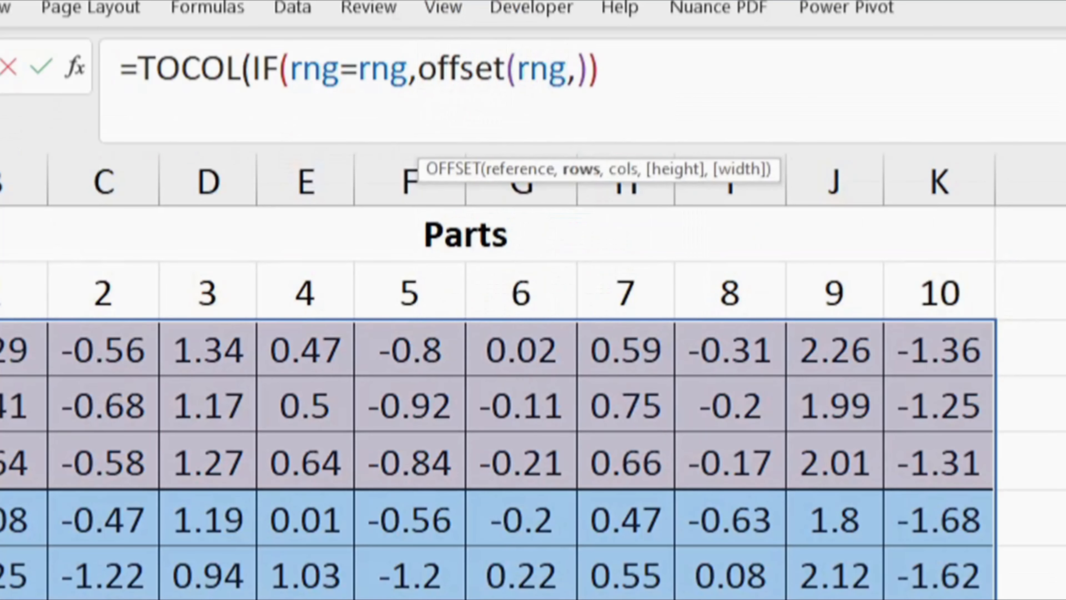
text(-)
text(1,)
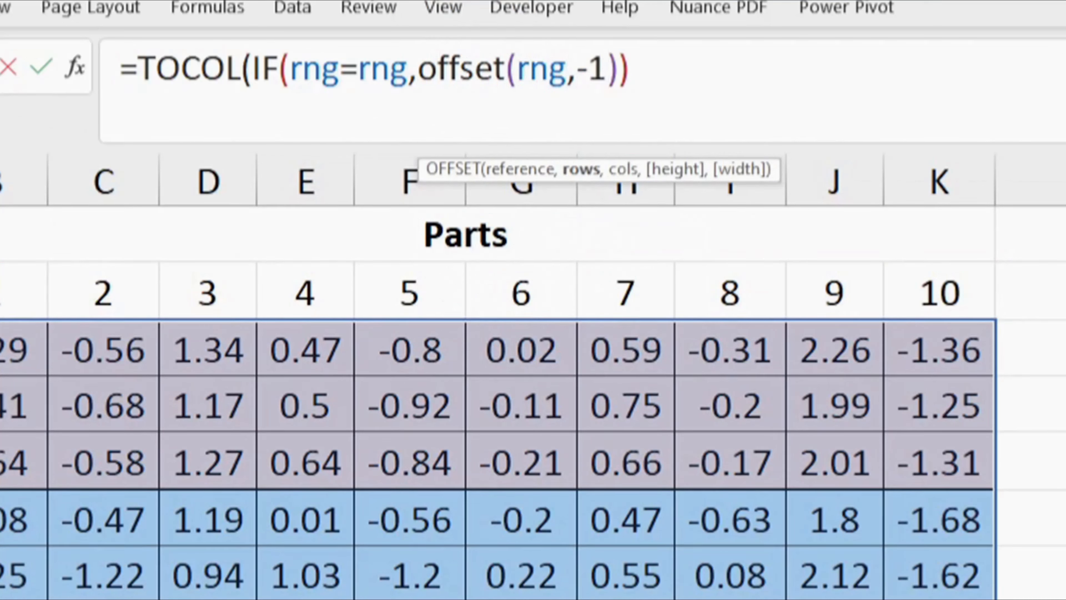
text(,)
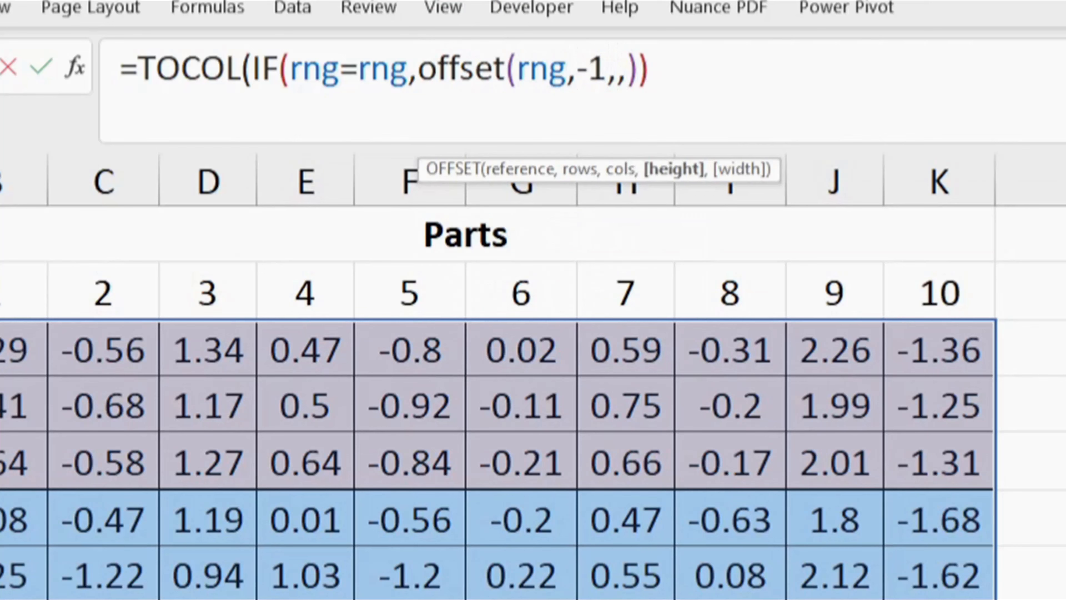
text(1)
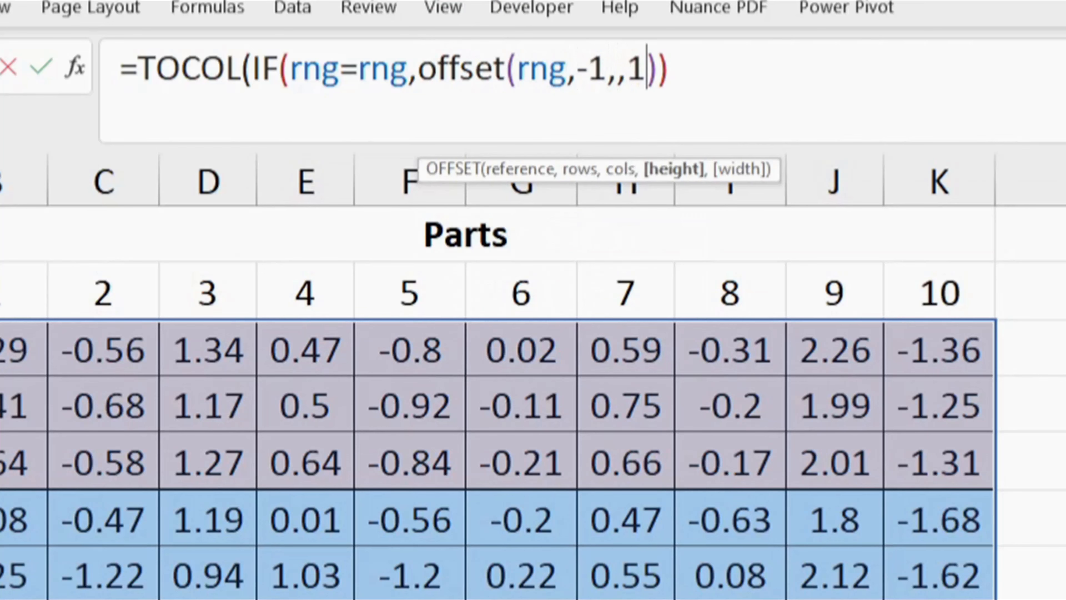
key(Return)
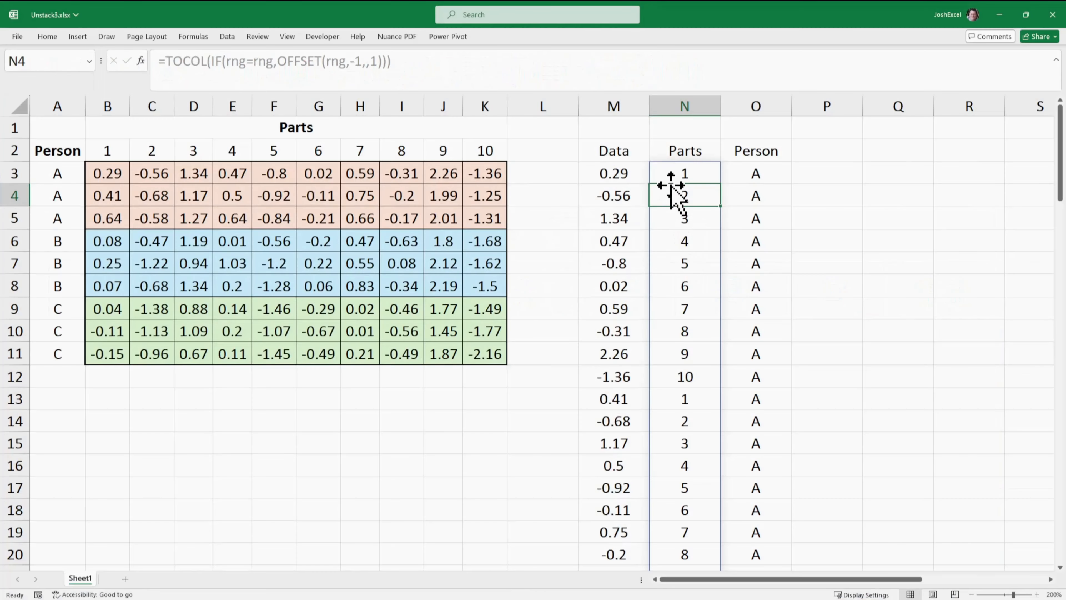
click(679, 176)
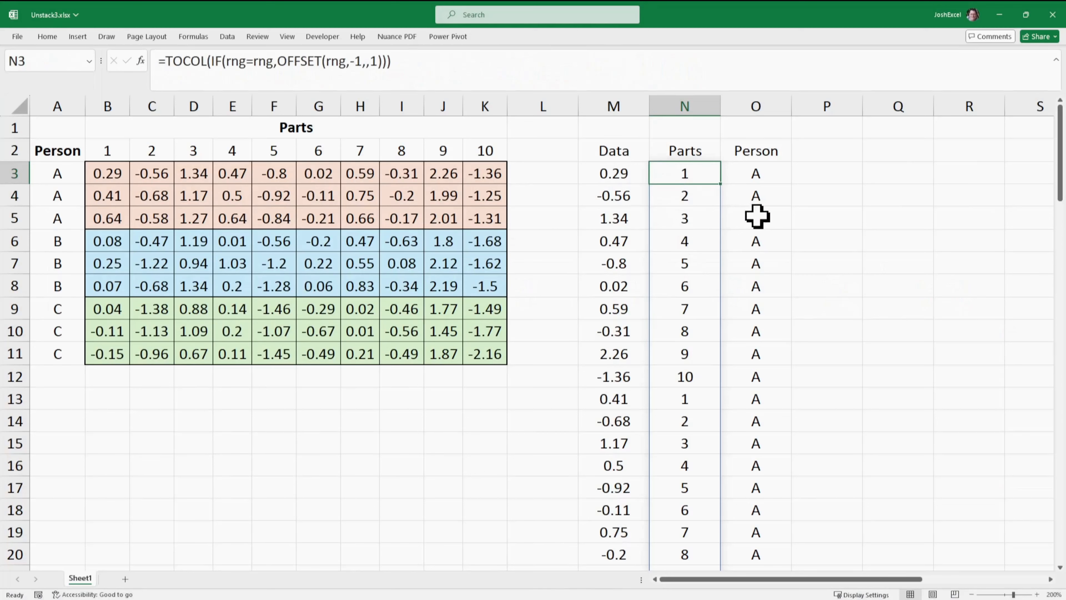
- Replace A3:A11 in the O3 formula with an OFFSET of the named range, giving =TOCOL(IF(rng=rng,OFFSET(rng,,-1,,1)))
click(756, 176)
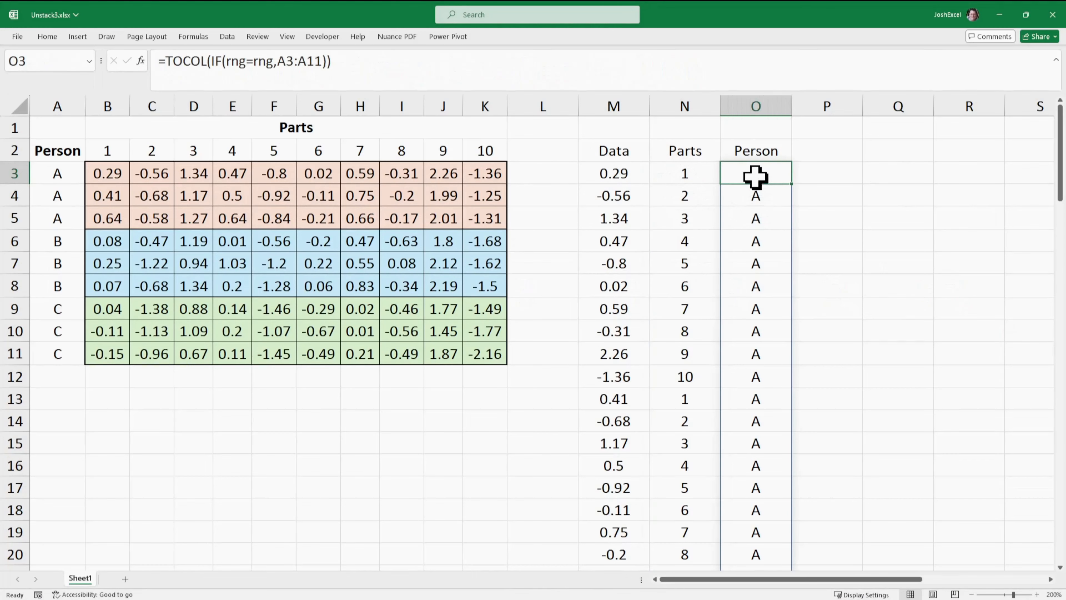
drag(279, 60, 326, 63)
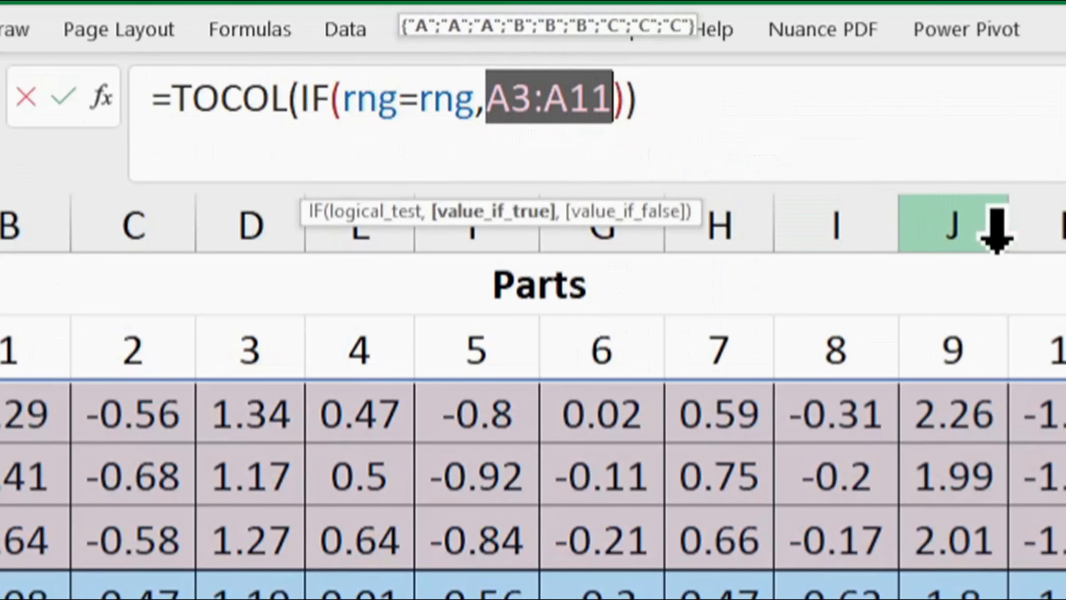
text(of)
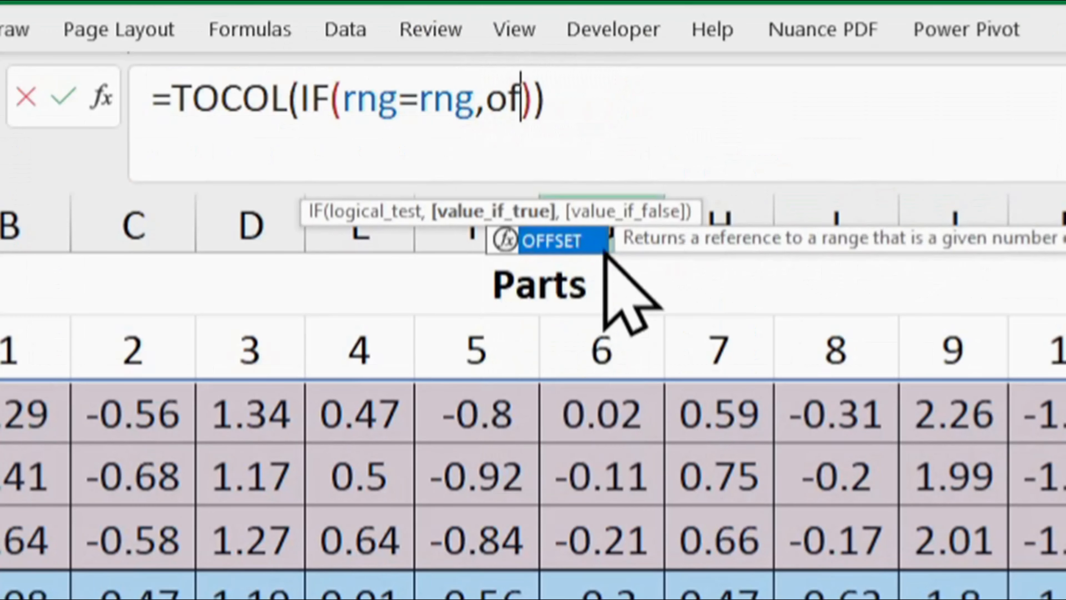
double_click(552, 239)
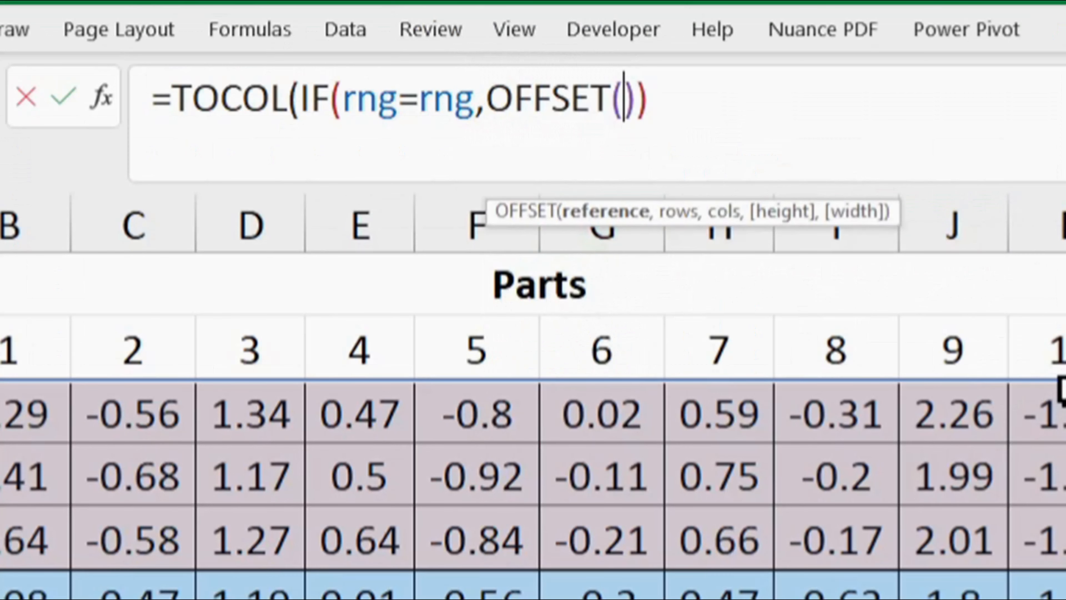
text(rng)
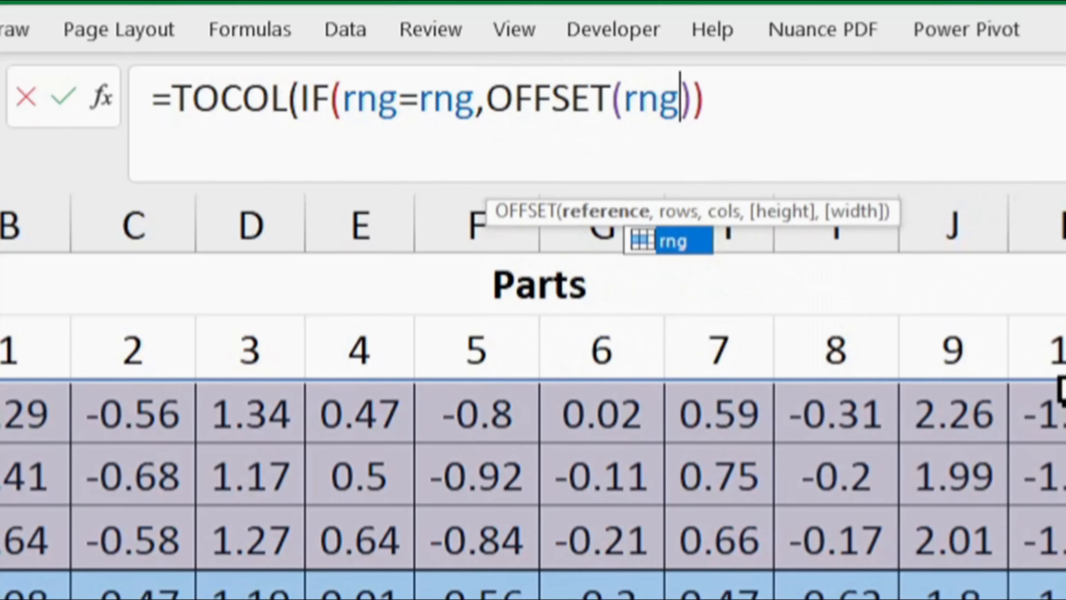
text(,,-1,)
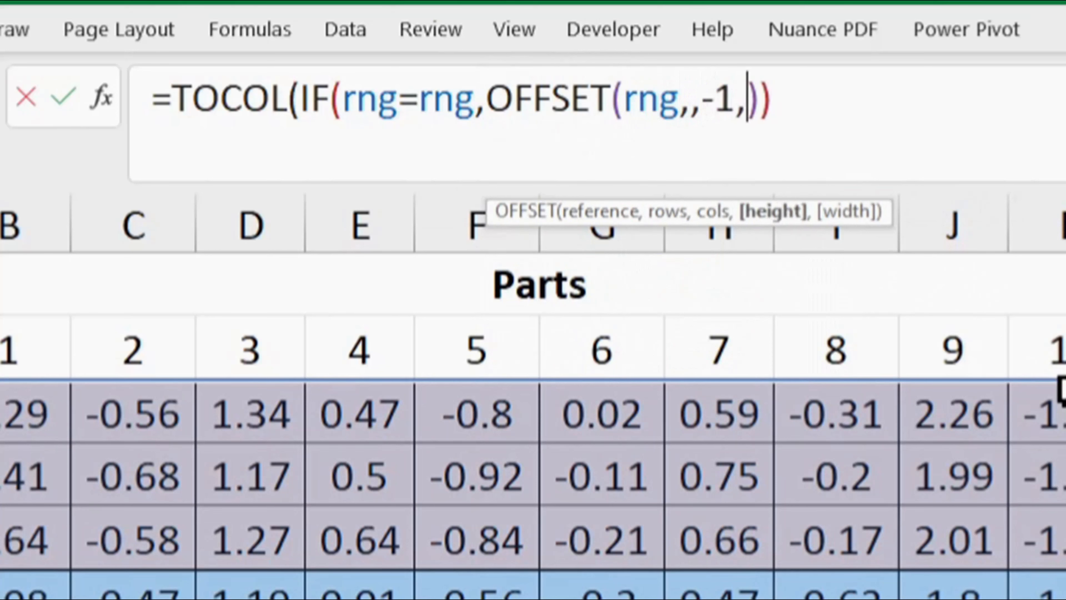
text(,1)
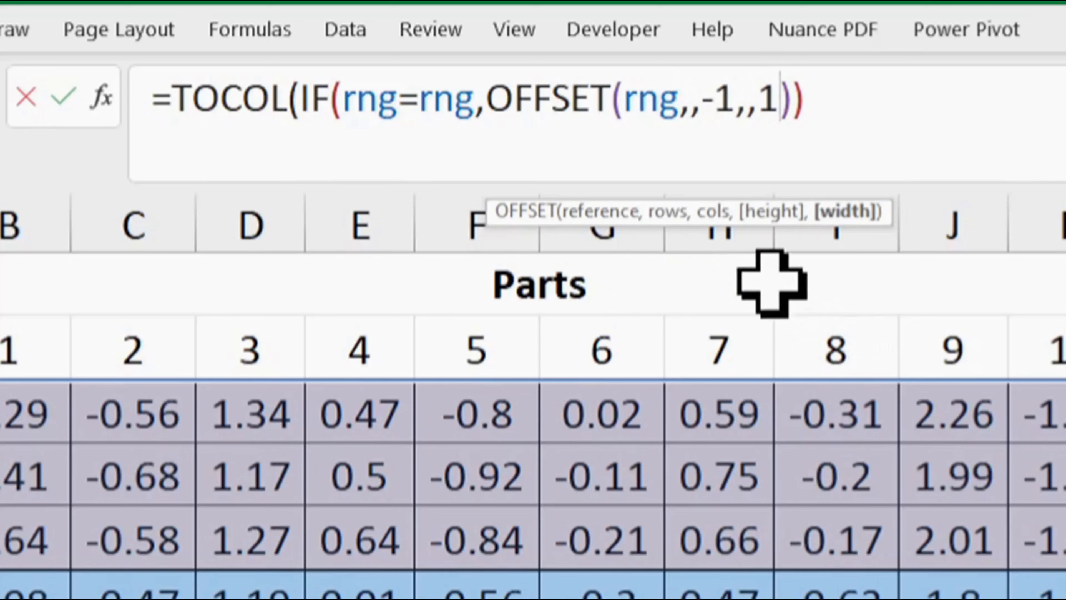
click(63, 98)
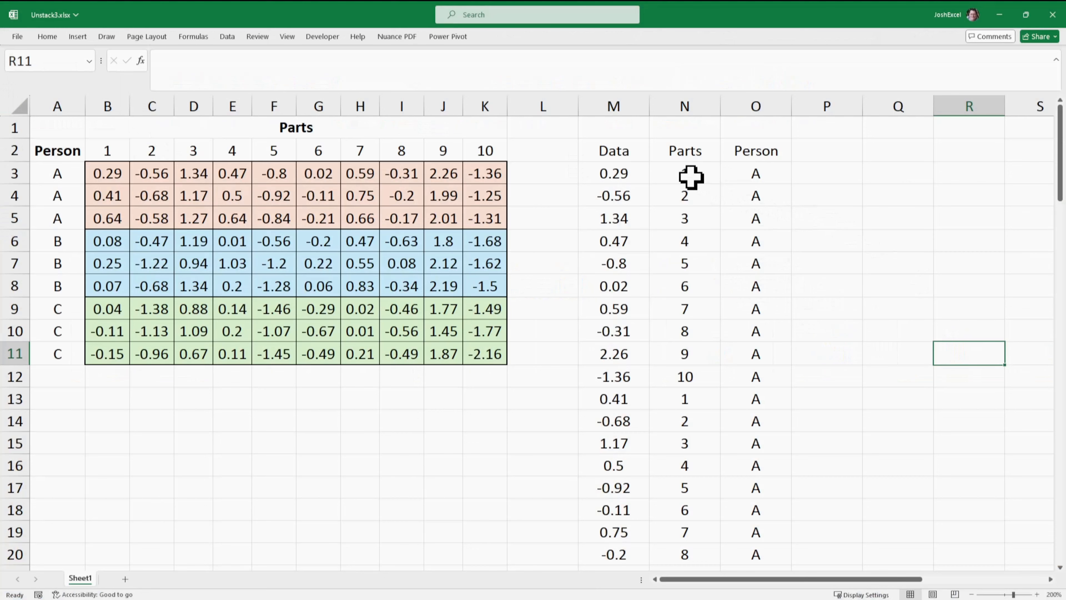
- Review the formulas behind the Data, Parts and Person columns in M3, N3 and O3 without changing them
click(688, 176)
click(620, 172)
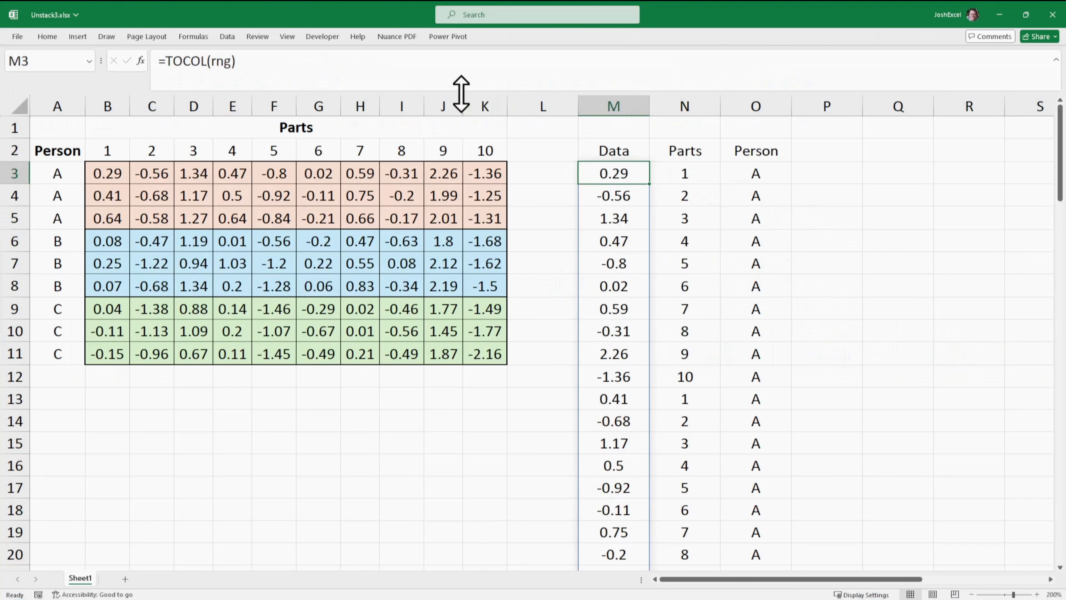
click(459, 78)
key(Escape)
click(682, 170)
click(552, 72)
key(Escape)
click(757, 176)
click(522, 76)
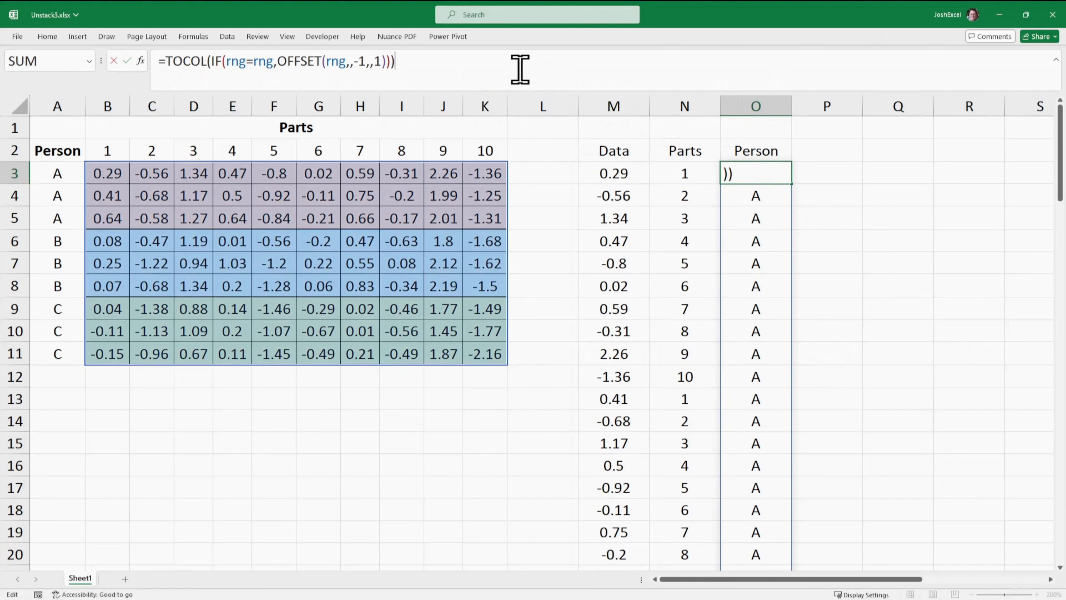
key(Escape)
click(867, 202)
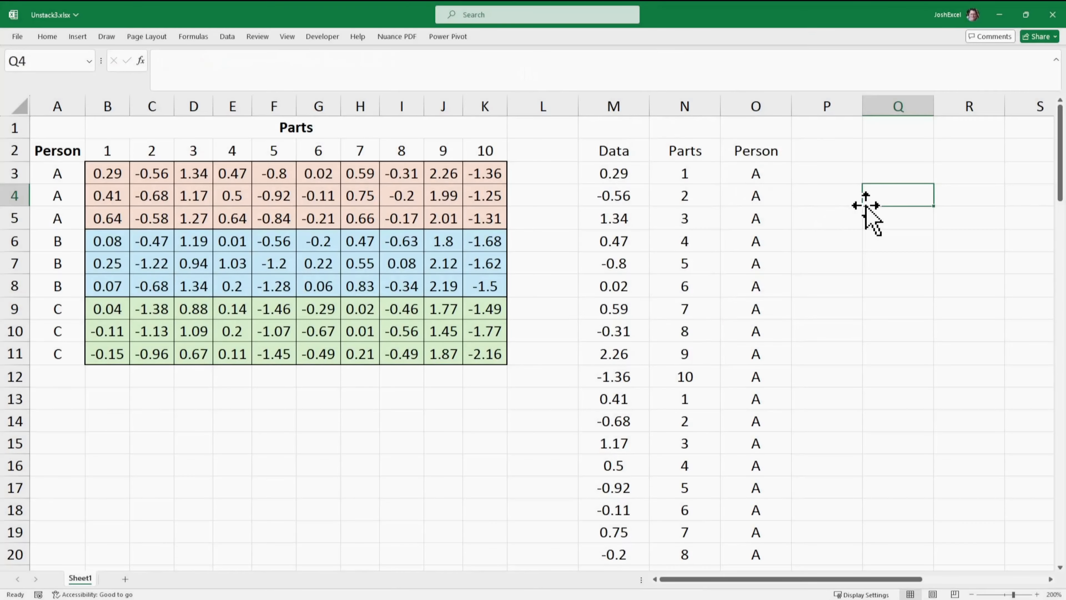
- Wrap the M3 formula in VSTACK with the heading text, giving =VSTACK("Data",TOCOL(rng))
click(619, 176)
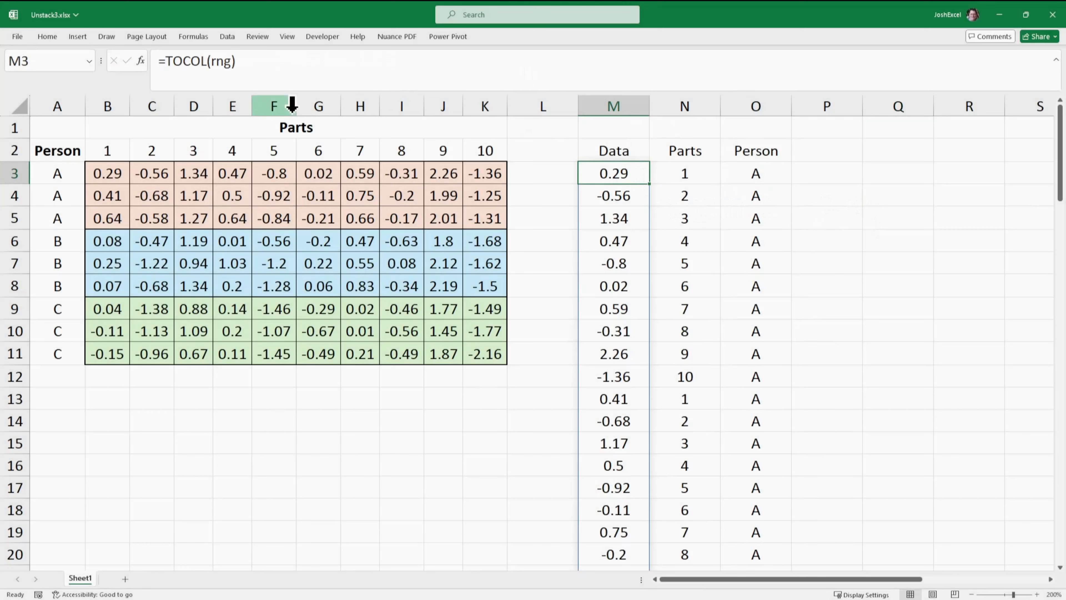
click(163, 63)
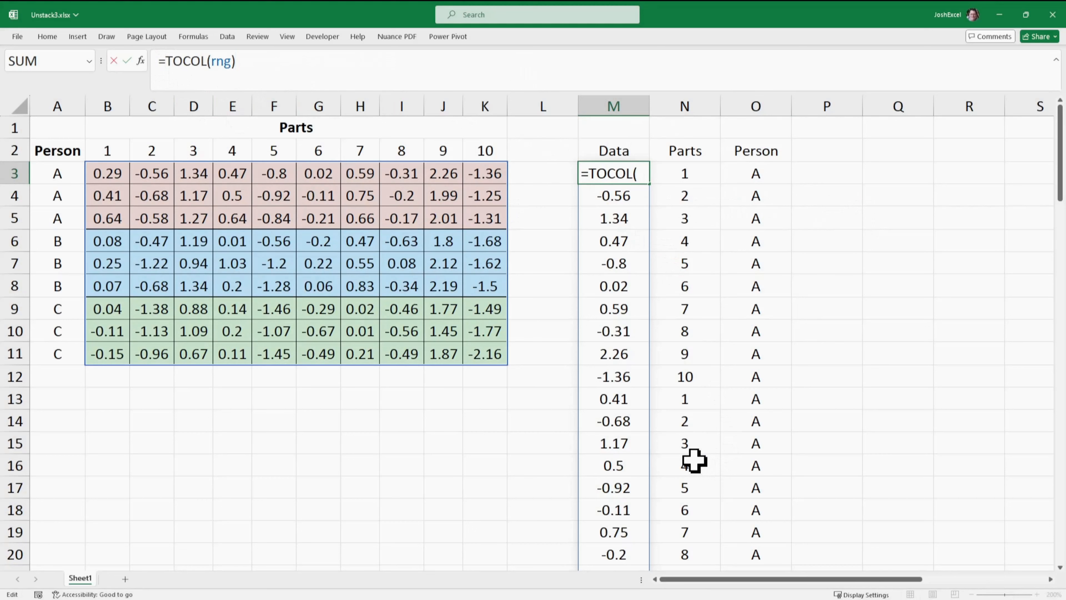
text(vs)
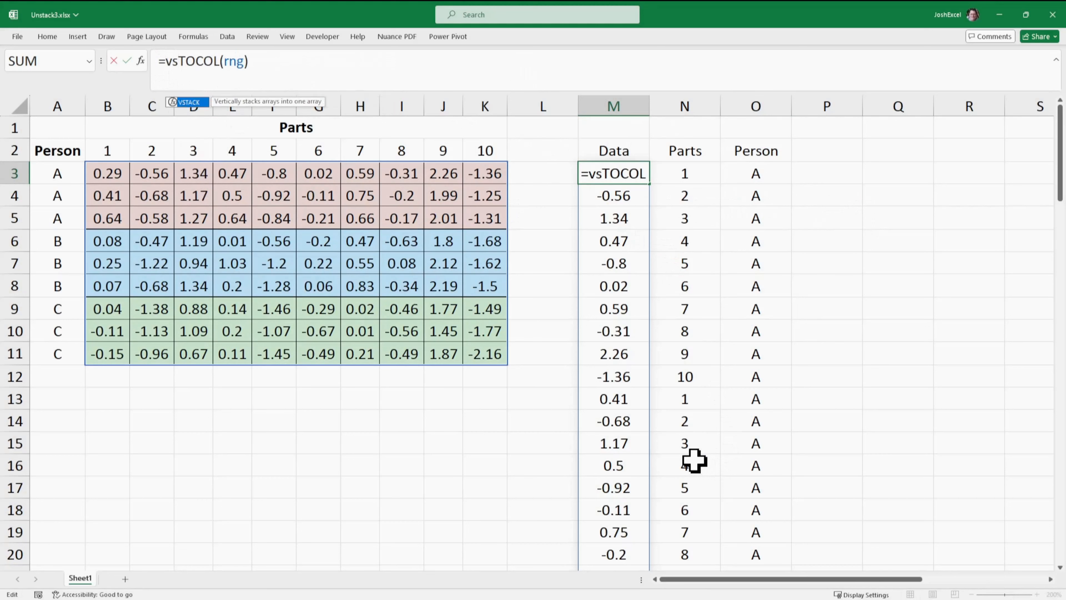
double_click(185, 102)
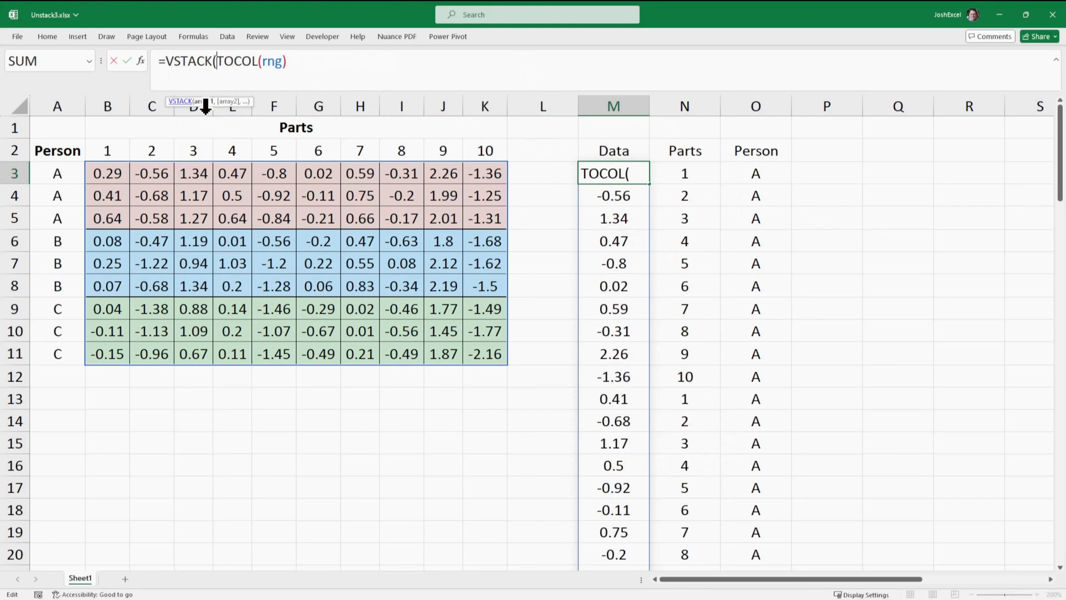
text(")
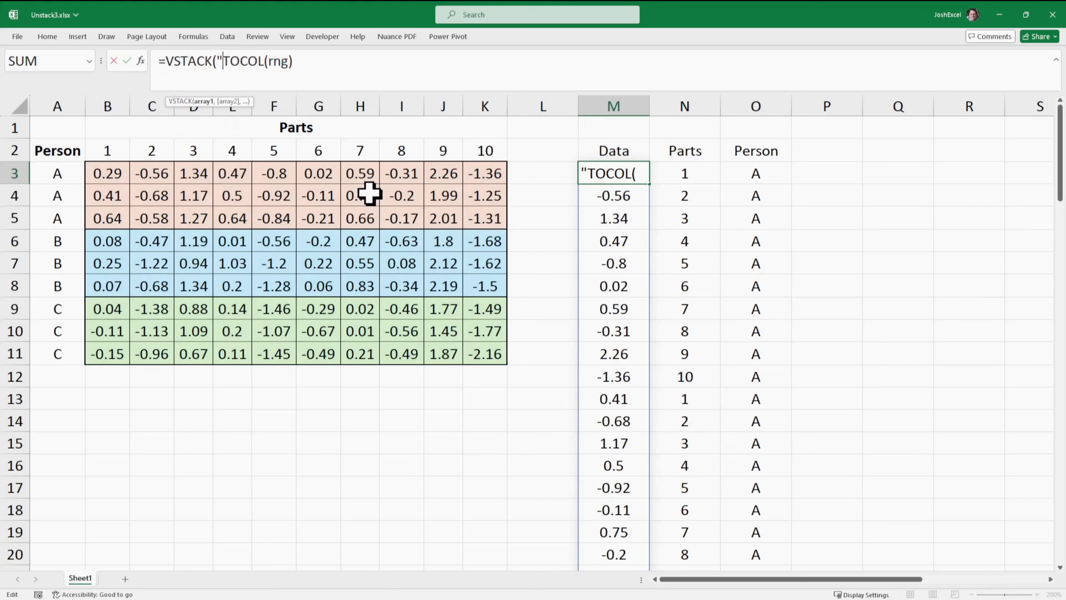
text(Data)
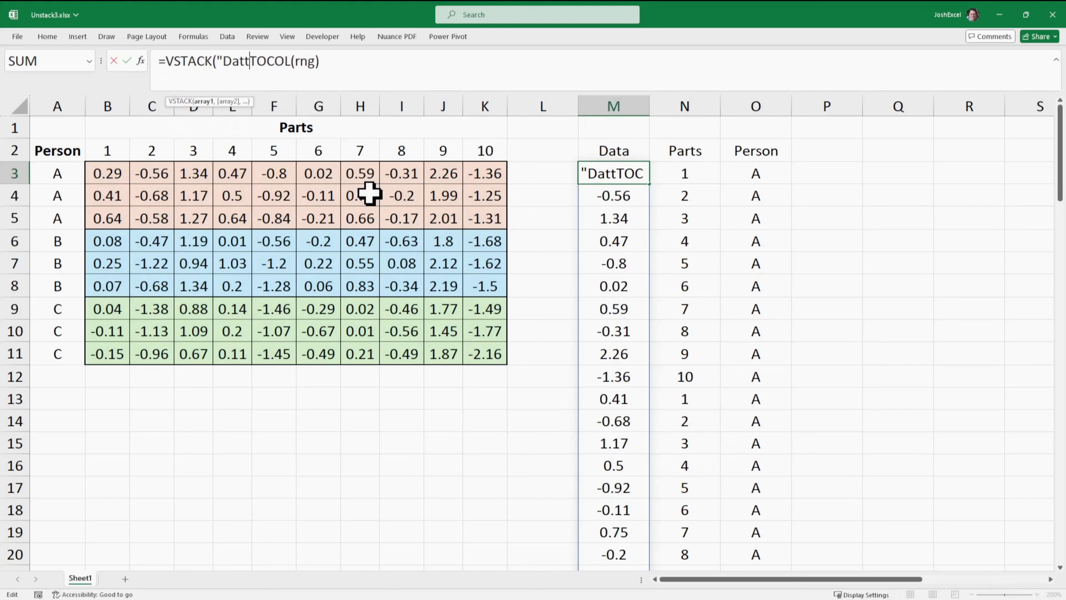
text(")
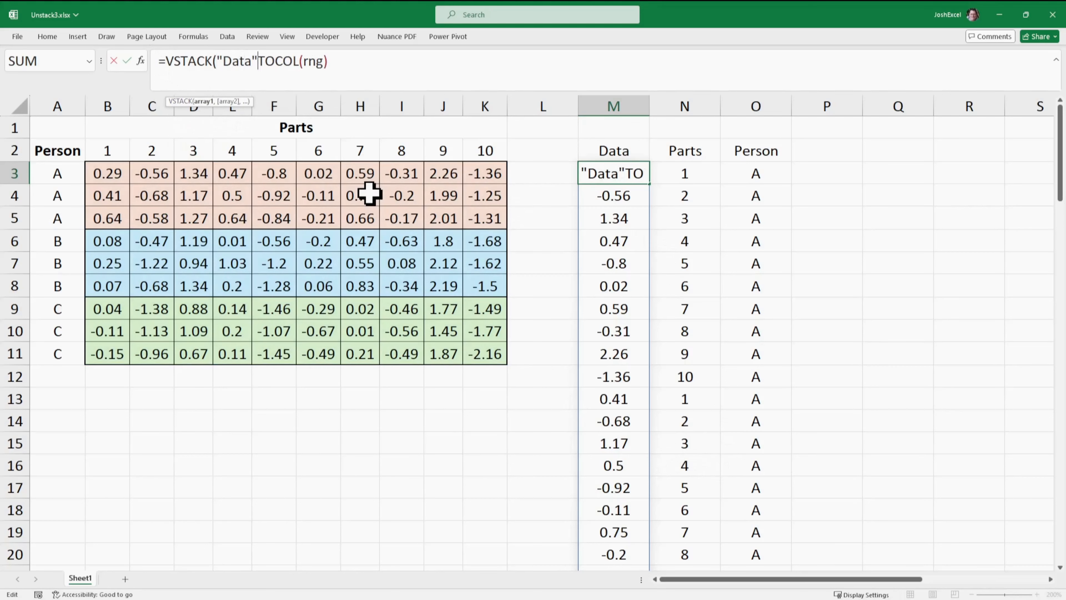
text(,)
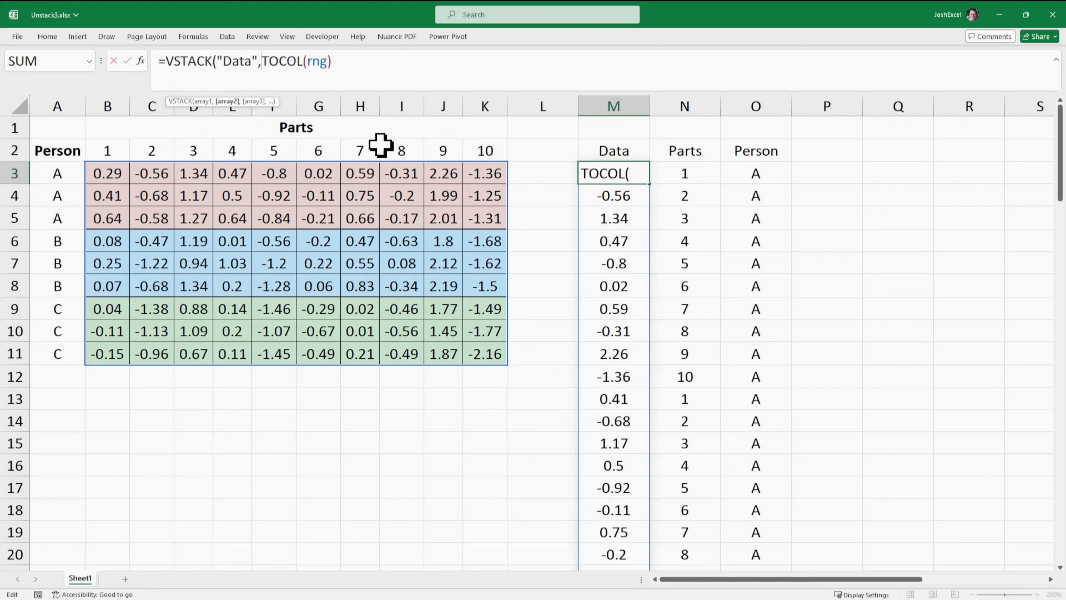
click(376, 62)
text())
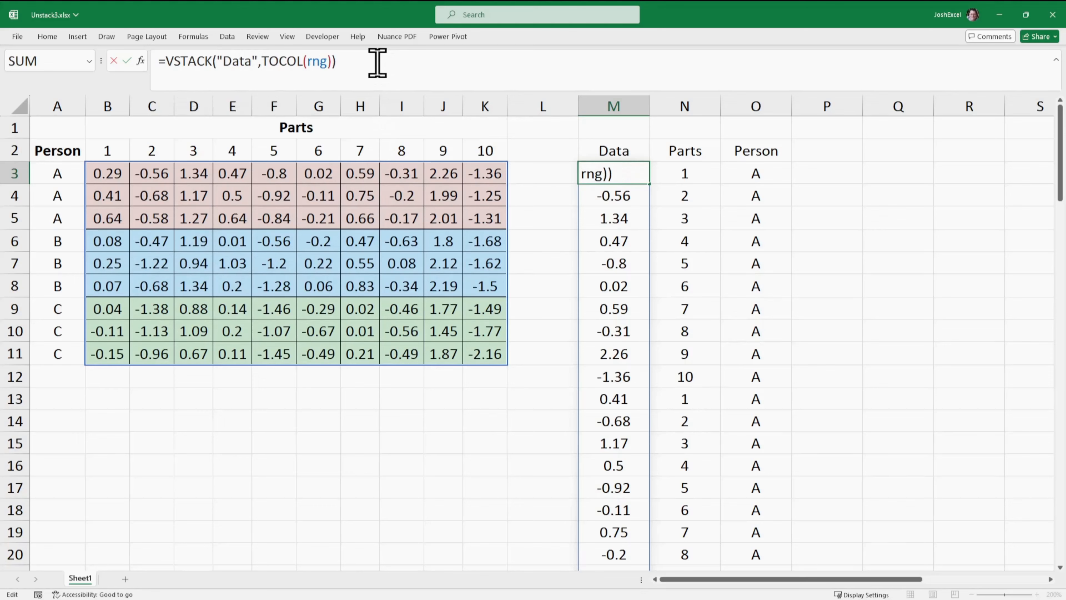
key(Return)
- Clear the separate Data heading in M2 and move the VSTACK formula from M3 up into M2
click(614, 157)
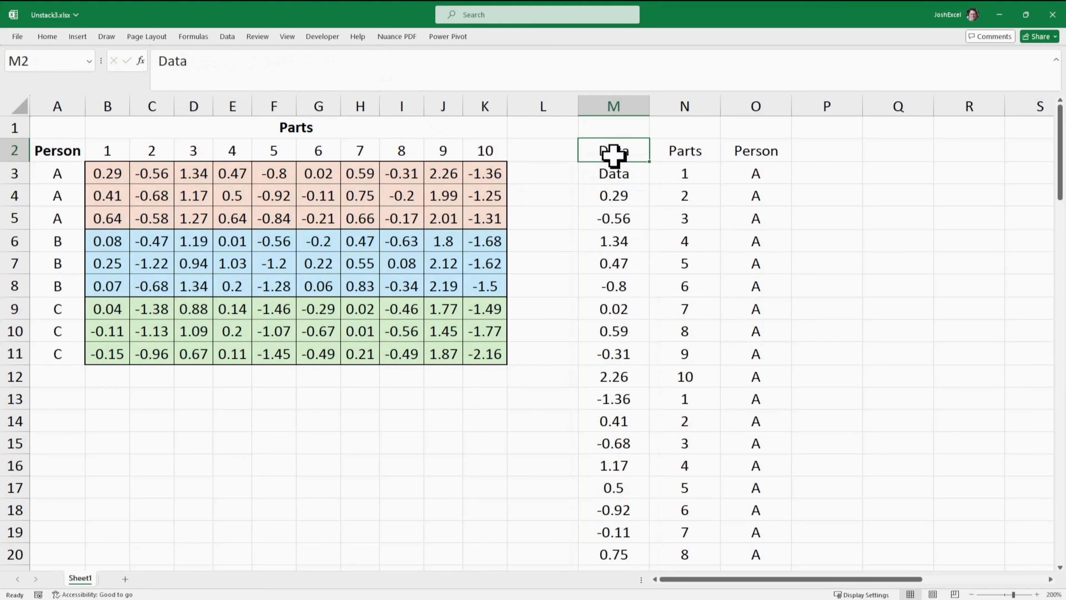
key(Delete)
click(596, 172)
drag(596, 171, 587, 152)
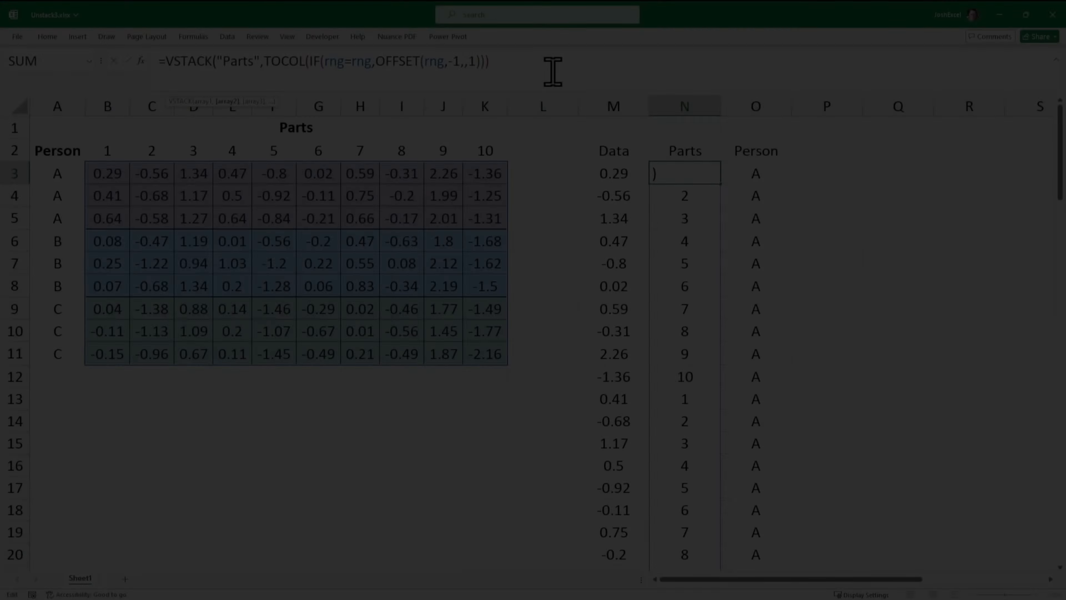
- Make N3 =VSTACK("Parts",TOCOL(IF(rng=rng,OFFSET(rng,-1,,1)))) and move it up to N2 in place of the separate Parts heading
text())
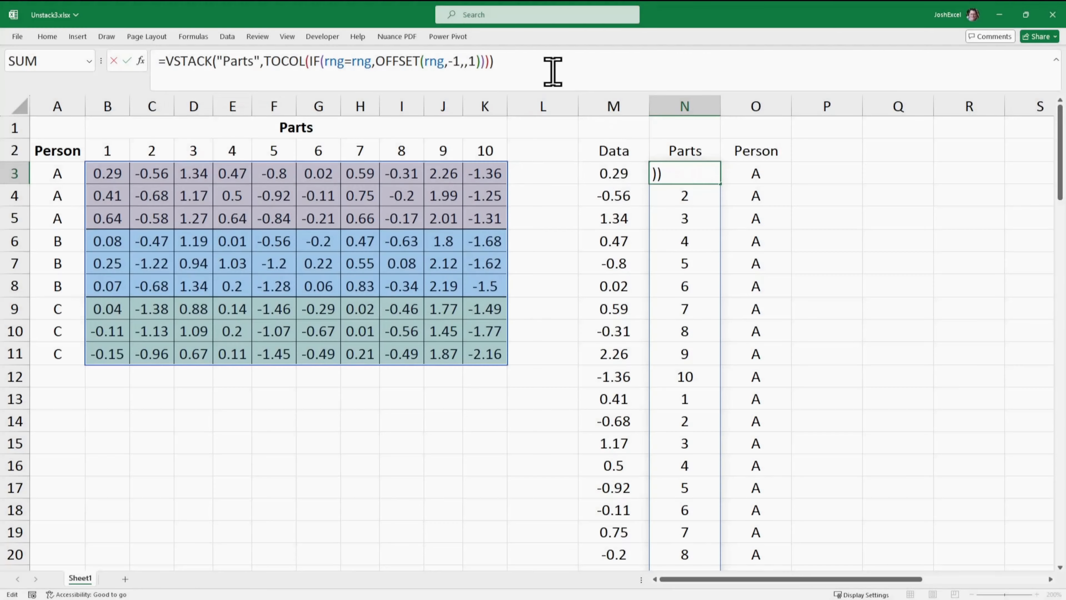
key(Return)
click(699, 152)
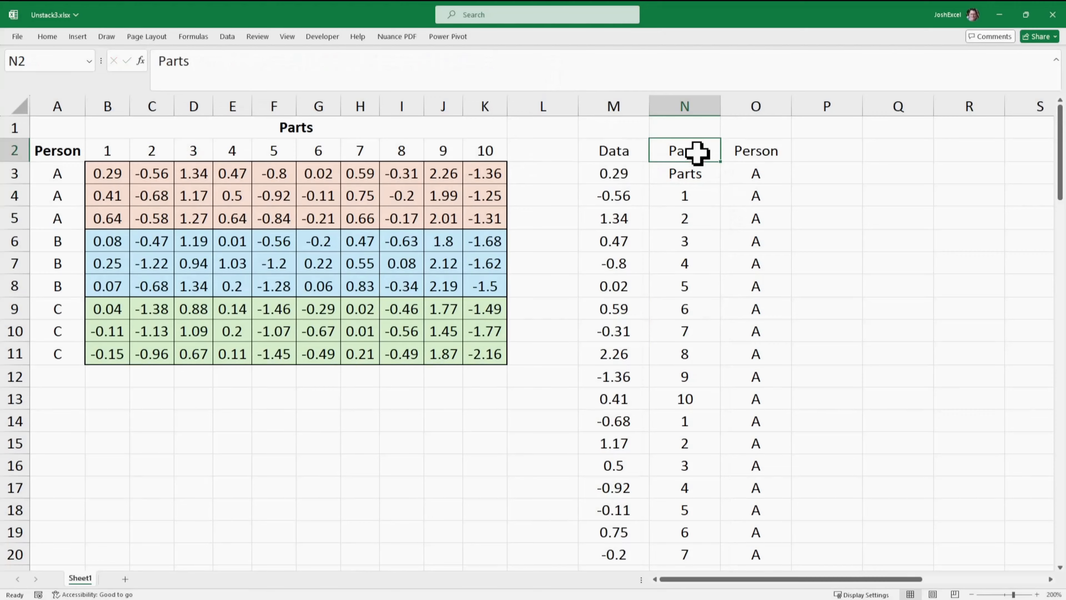
key(Delete)
click(688, 172)
drag(676, 172, 677, 150)
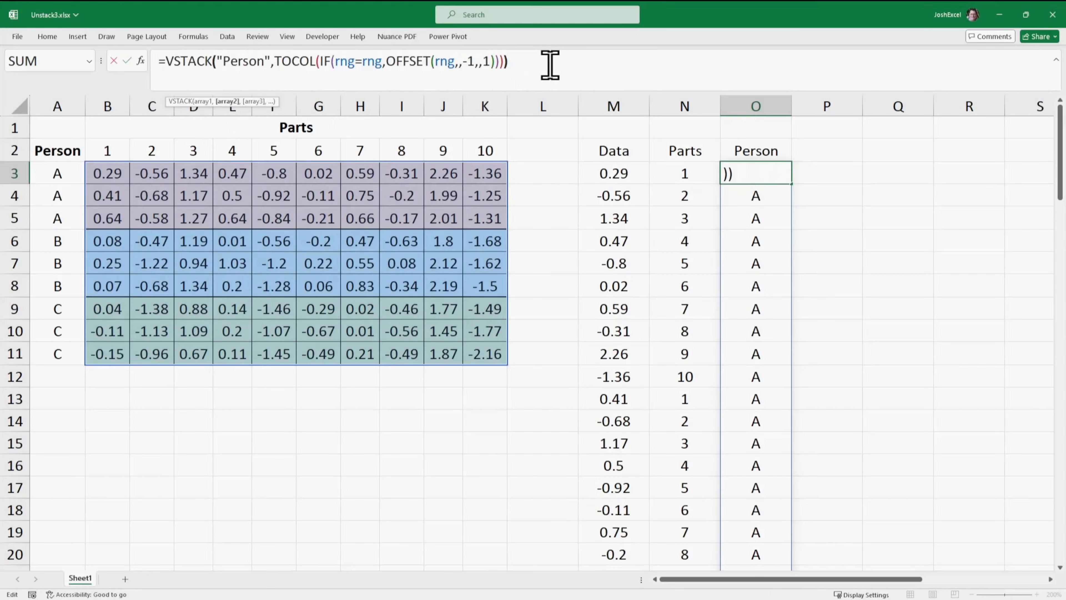
- Make O3 =VSTACK("Person",TOCOL(IF(rng=rng,OFFSET(rng,,-1,,1)))) and move it up to O2 in place of the separate Person heading
key(Return)
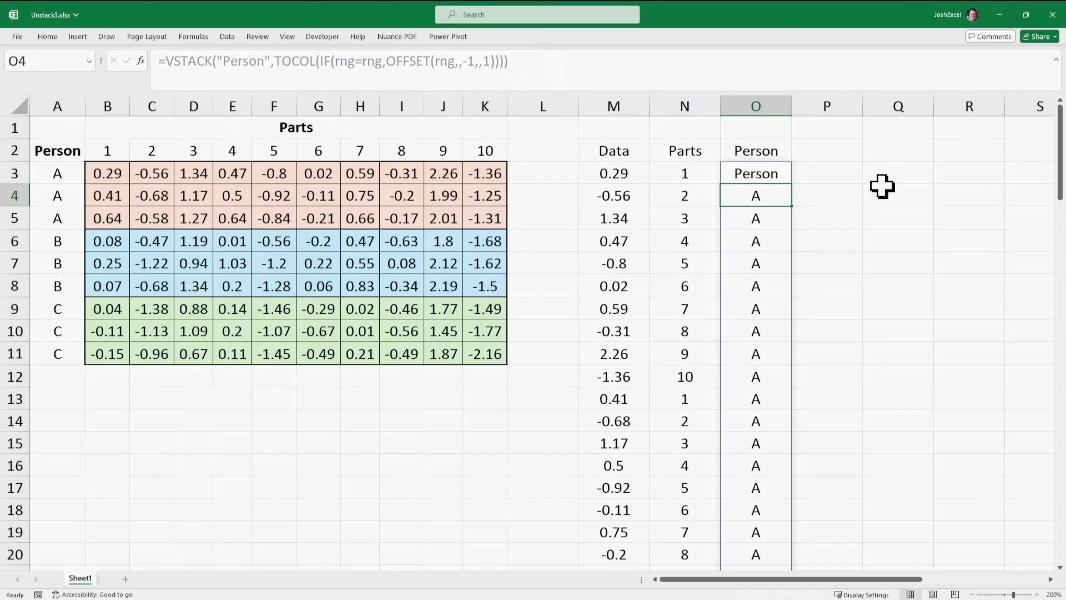
click(784, 151)
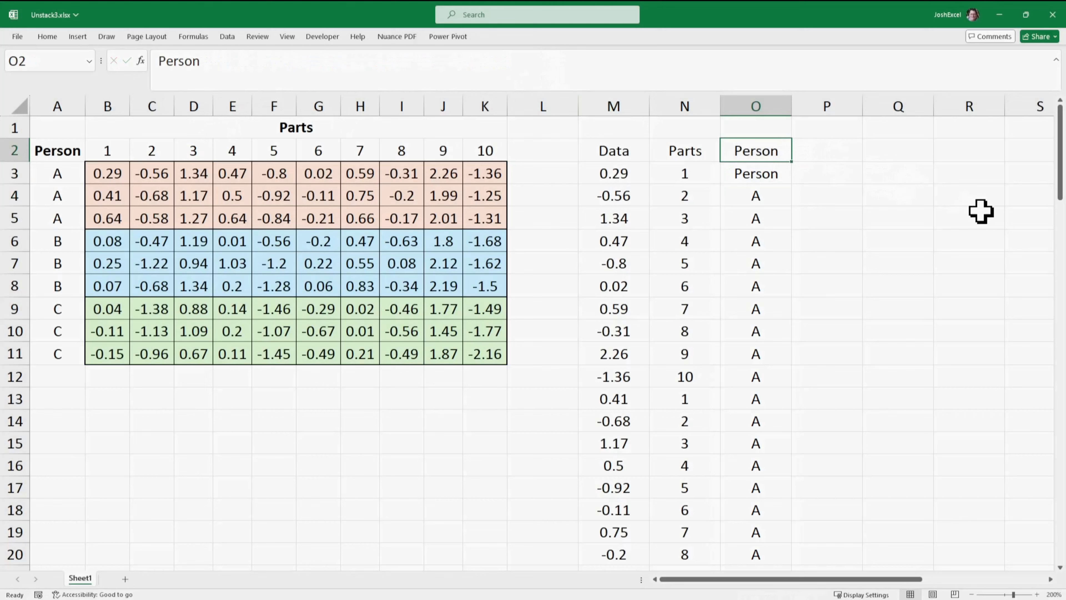
key(Delete)
click(769, 174)
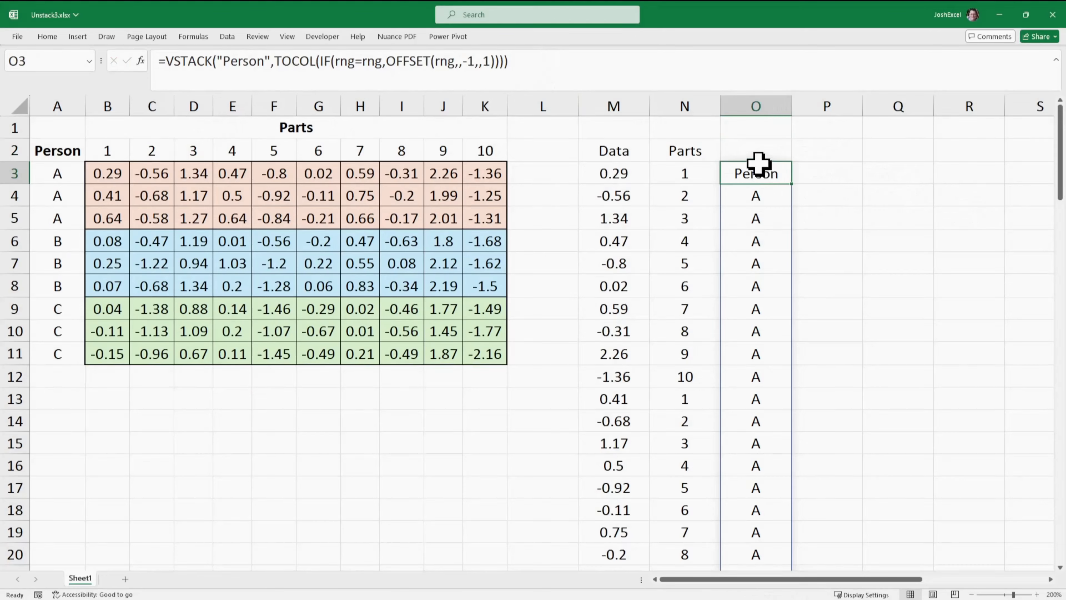
drag(761, 166, 768, 152)
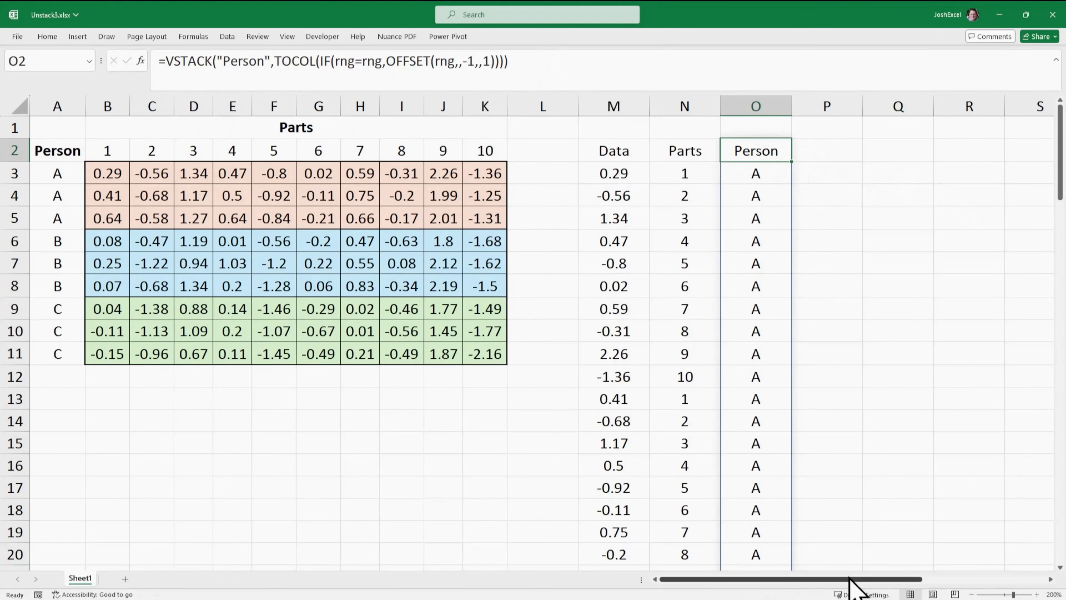
drag(856, 580, 916, 583)
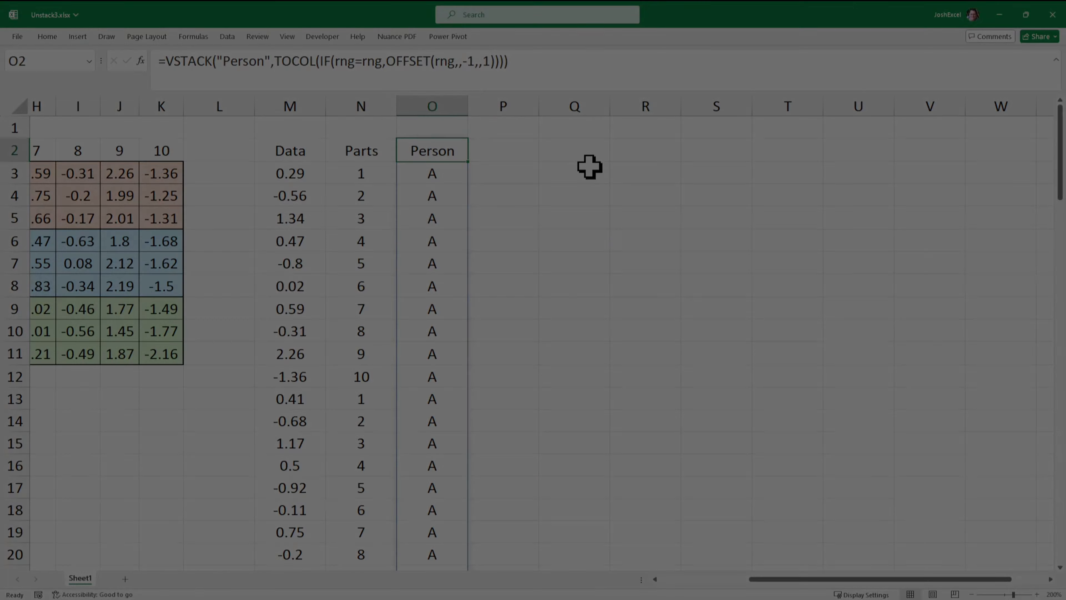